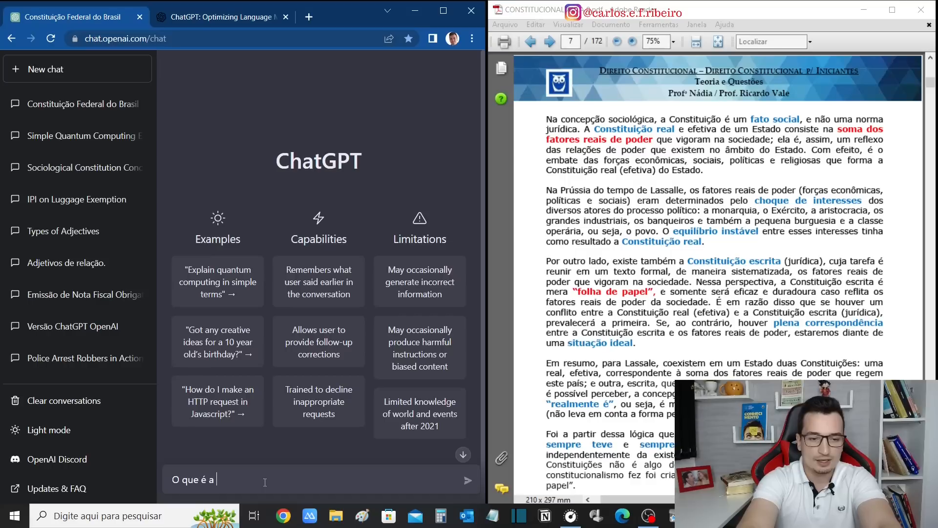
- Ask in the new chat "O que é a Constituição Federal do Brasil?" and submit the question
type("tiuçã")
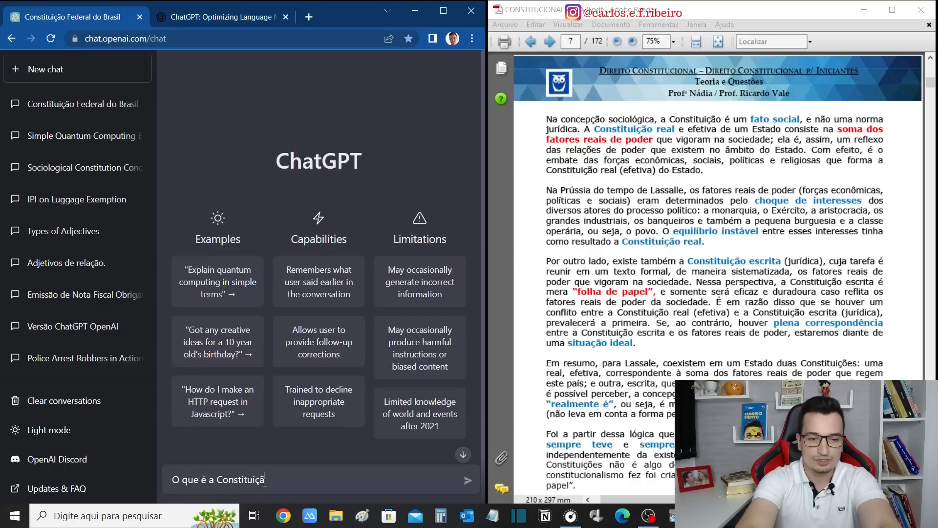
type("o Federal do Brasil?")
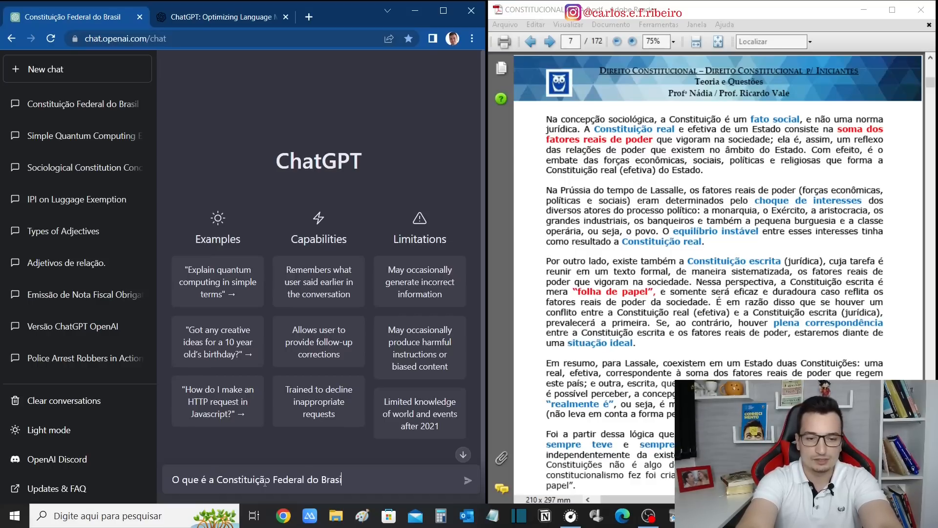
key("Return")
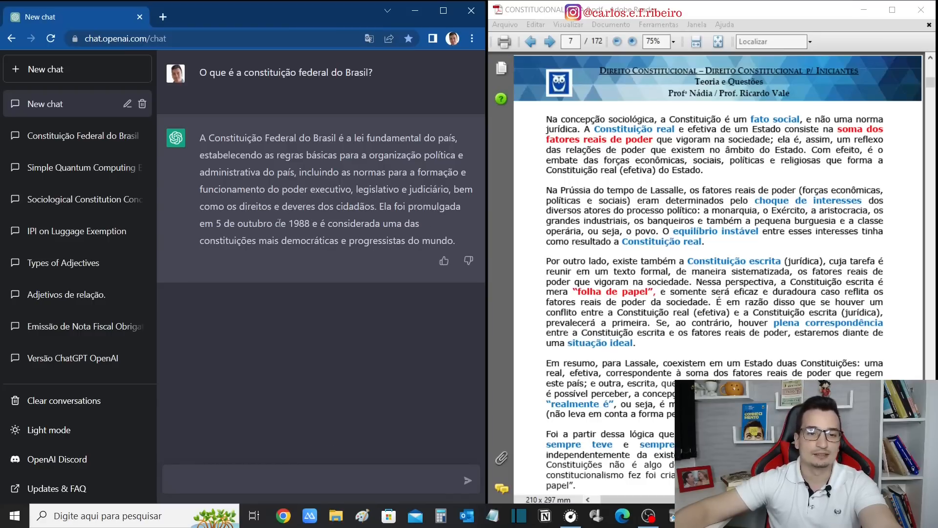
left_click_drag(286, 224, 302, 223)
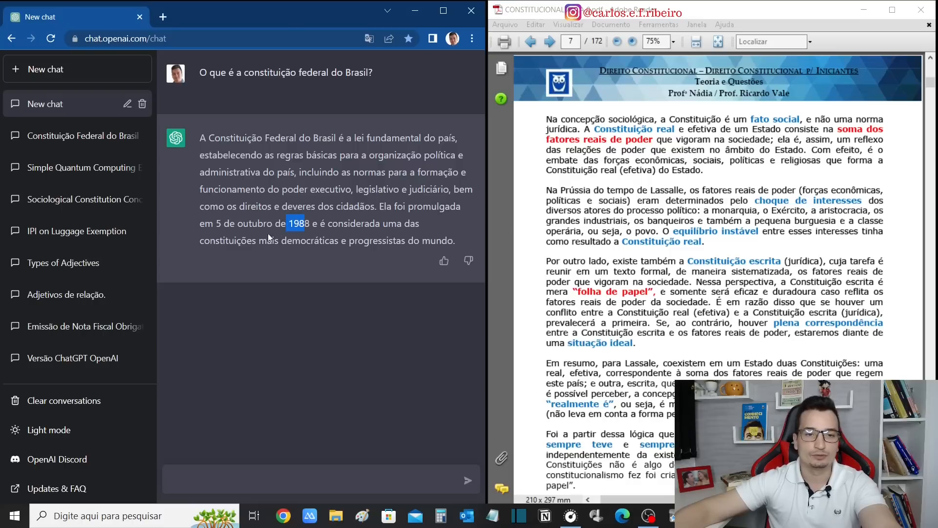
left_click(330, 248)
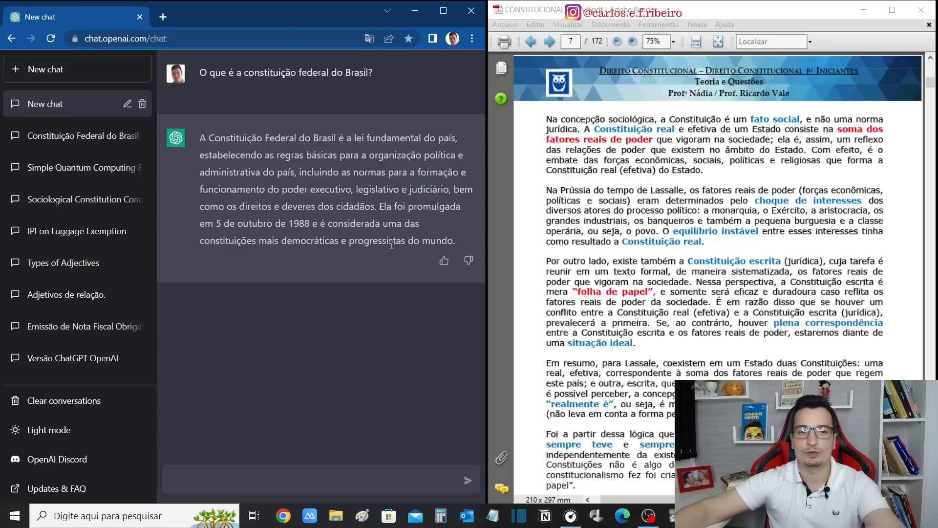
left_click_drag(457, 244, 197, 147)
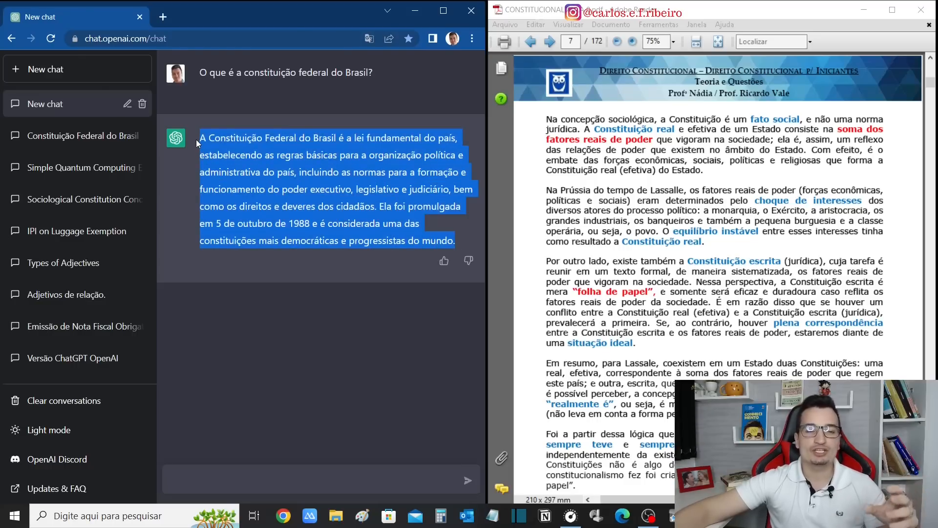
left_click(318, 190)
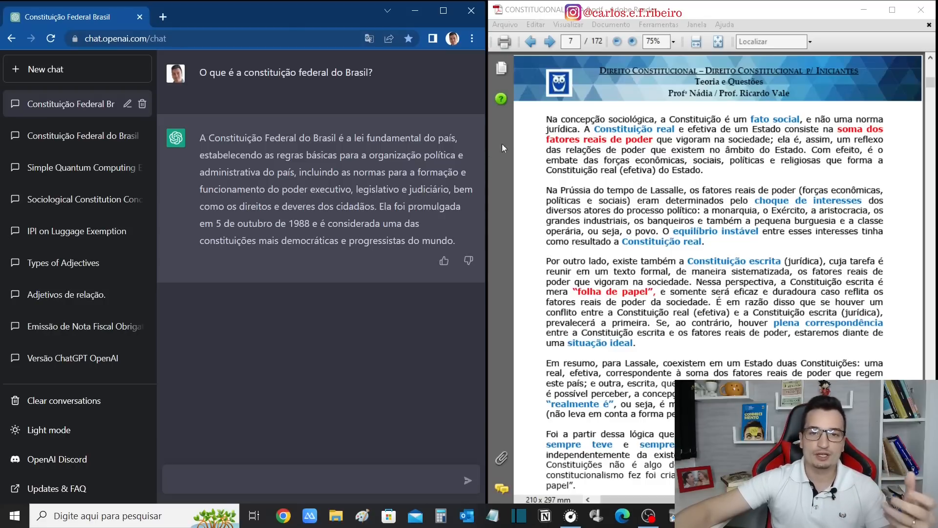
- Copy the paragraph on page 7 of the PDF that starts with "Na concepção sociológica, a Constituição é um fato social"
left_click_drag(547, 120, 713, 169)
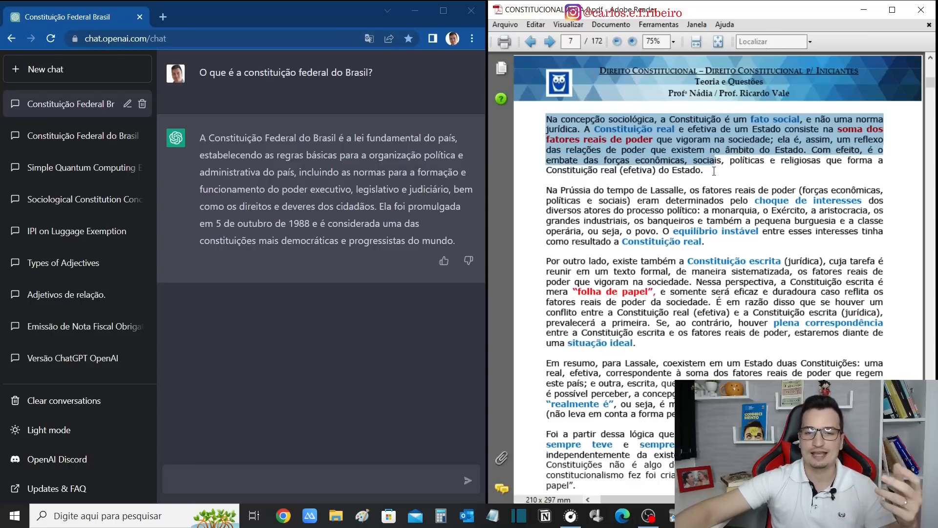
mouse_move(714, 171)
left_mouse_down()
mouse_move(733, 191)
mouse_move(707, 176)
left_mouse_up()
key("ctrl+c")
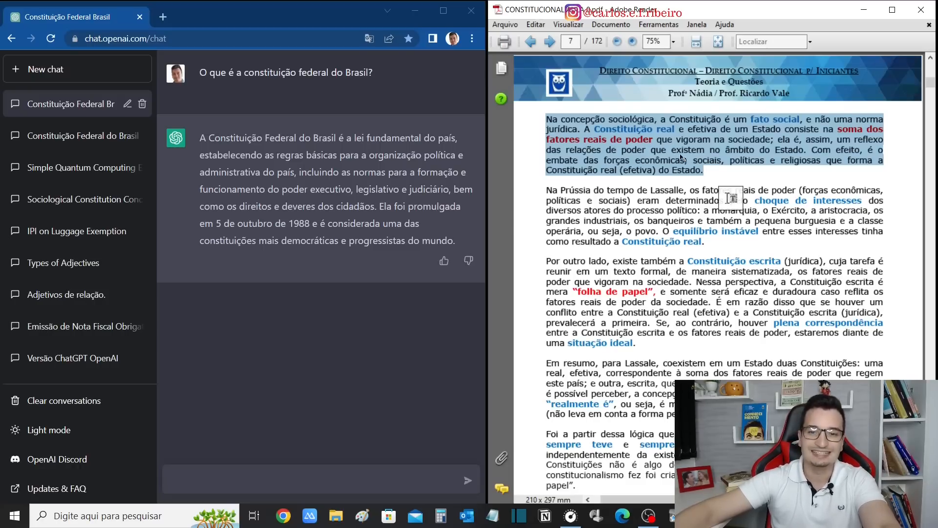
right_click(679, 138)
left_click(722, 149)
left_click(708, 172)
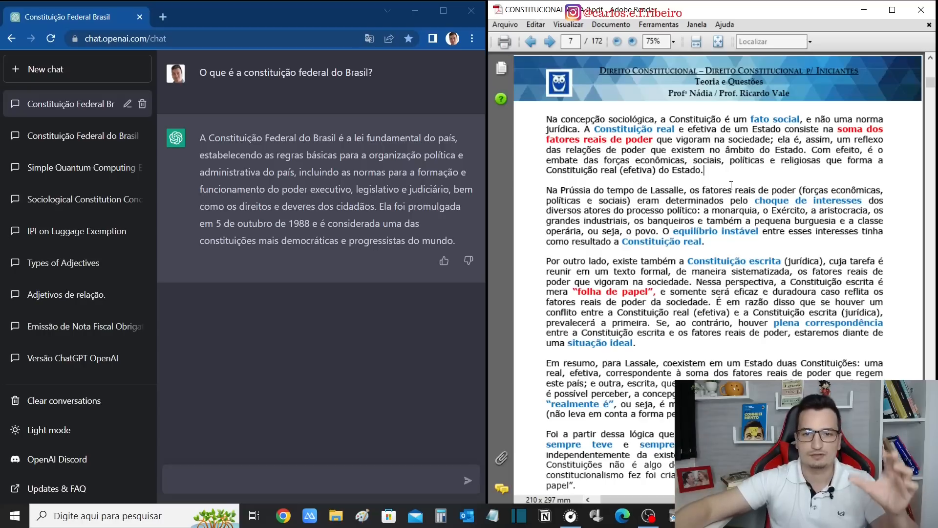
- Send the copied paragraph as a message in the ChatGPT conversation, with the stray line breaks inside its sentences removed
left_click(311, 484)
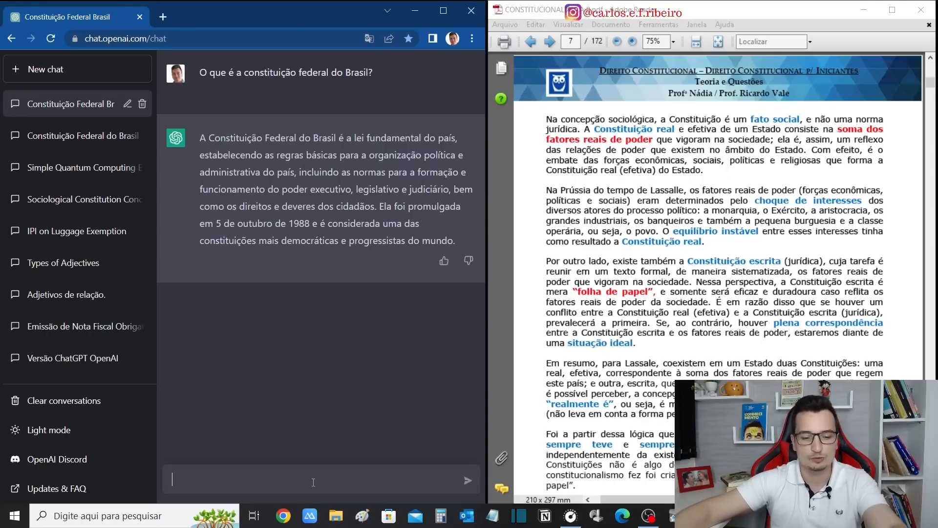
key("ctrl+v")
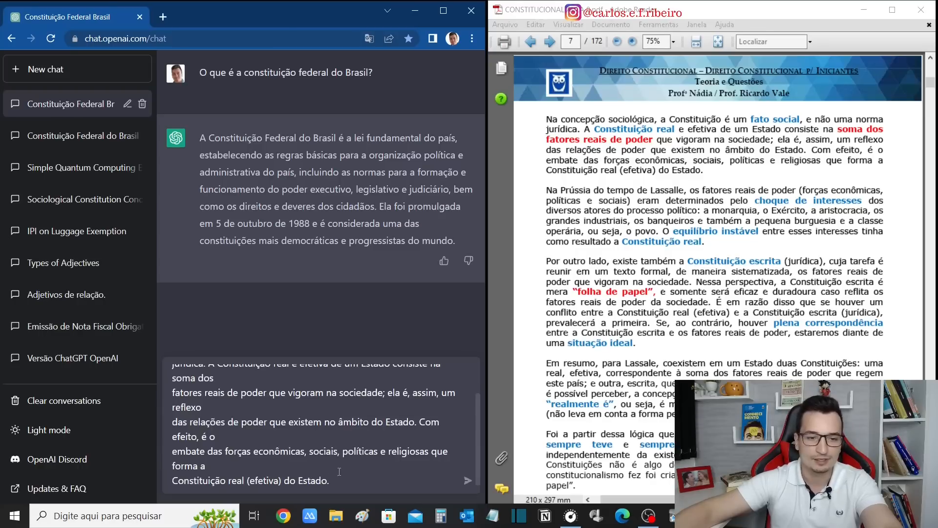
scroll(339, 472, "up", 1)
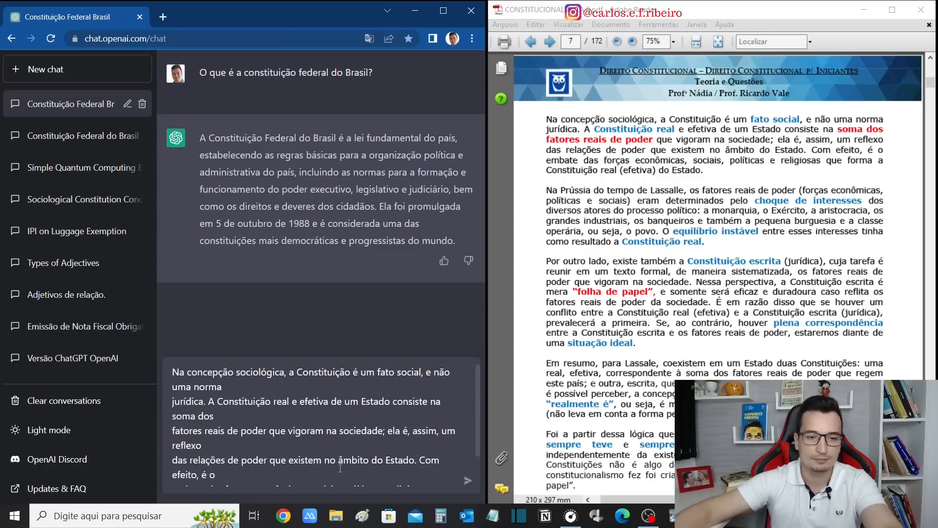
left_click(173, 406)
key("BackSpace")
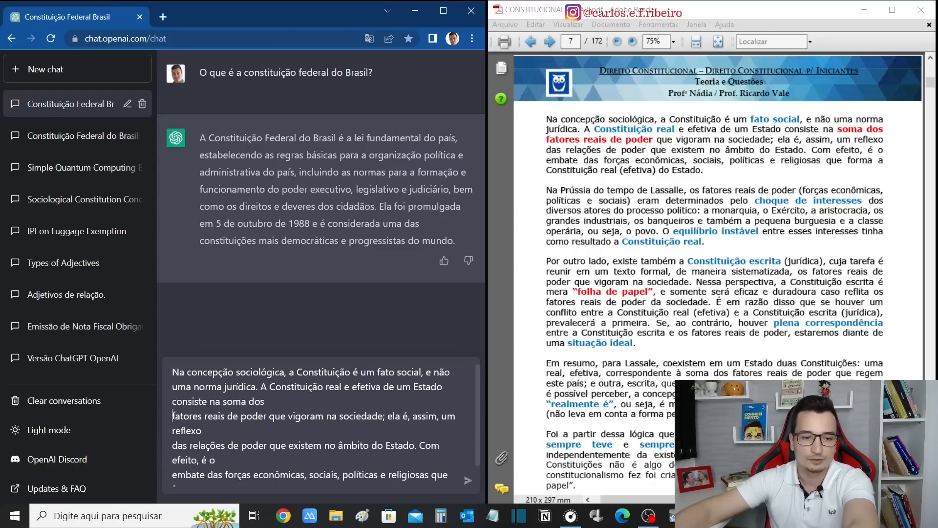
left_click(172, 415)
key("BackSpace")
left_click(174, 430)
key("BackSpace")
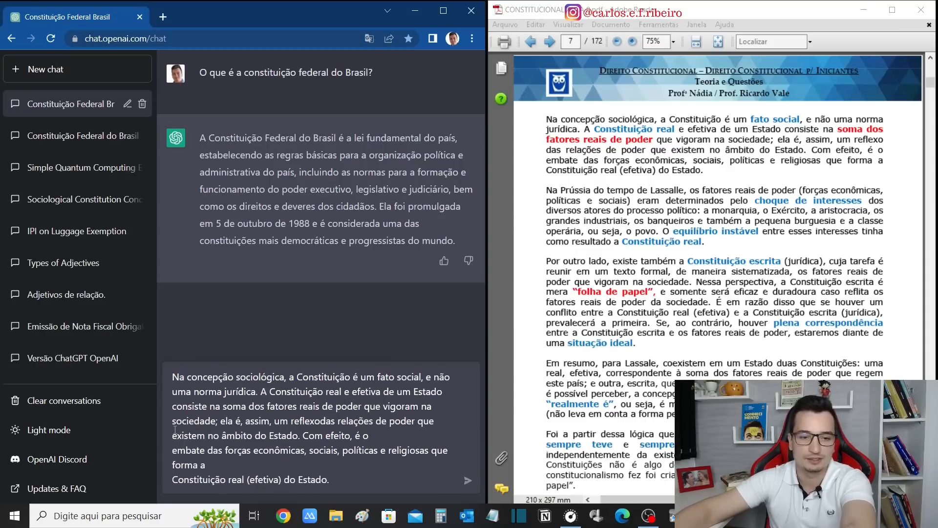
key("BackSpace")
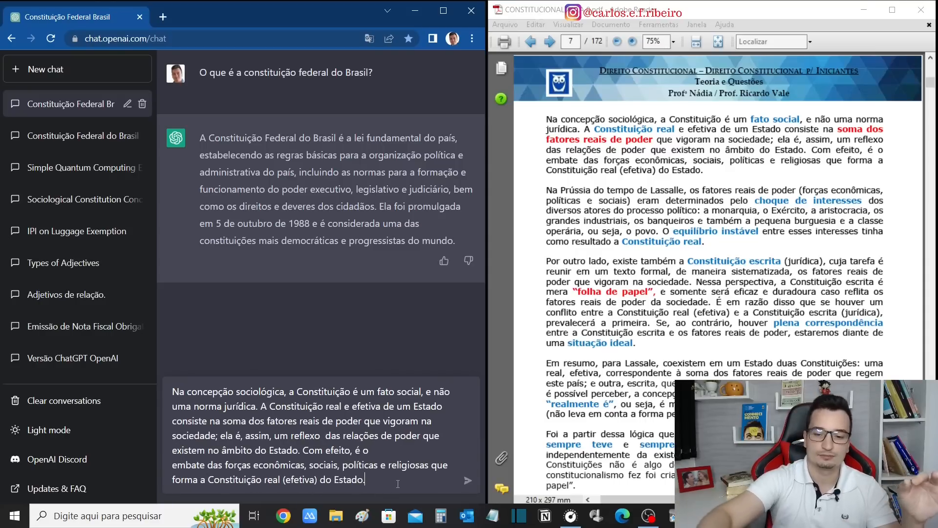
key("Return")
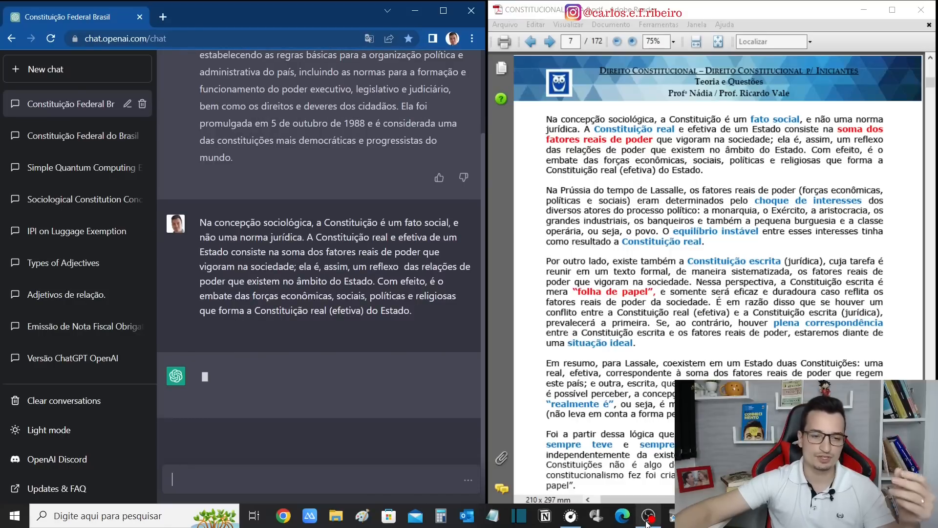
left_click(724, 383)
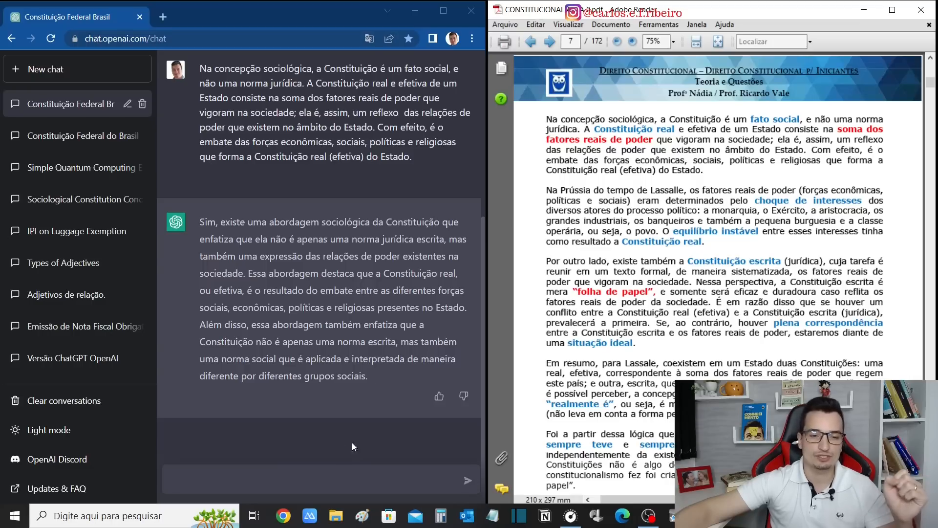
- Send the follow-up request "Gostaria que você me explicasse de uma forma mais simples e resumida esse texto"
left_click(281, 476)
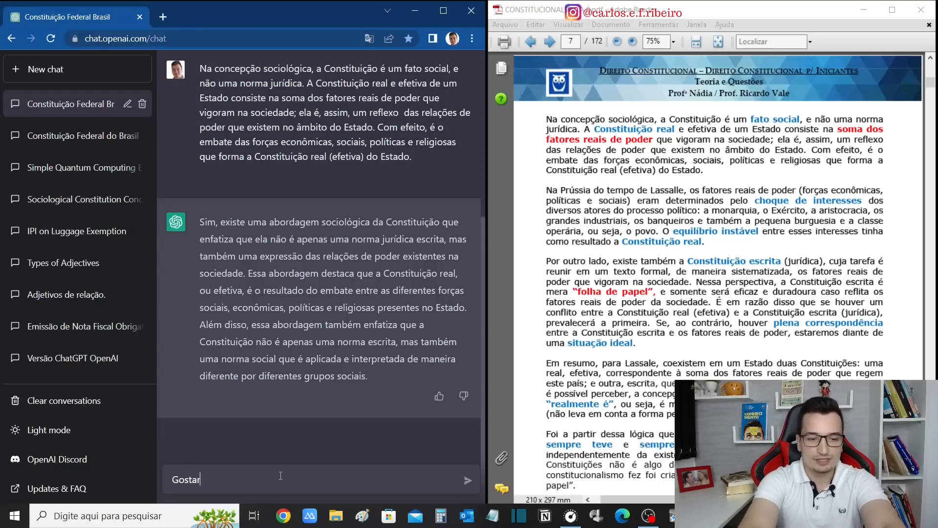
type("Gostaria ")
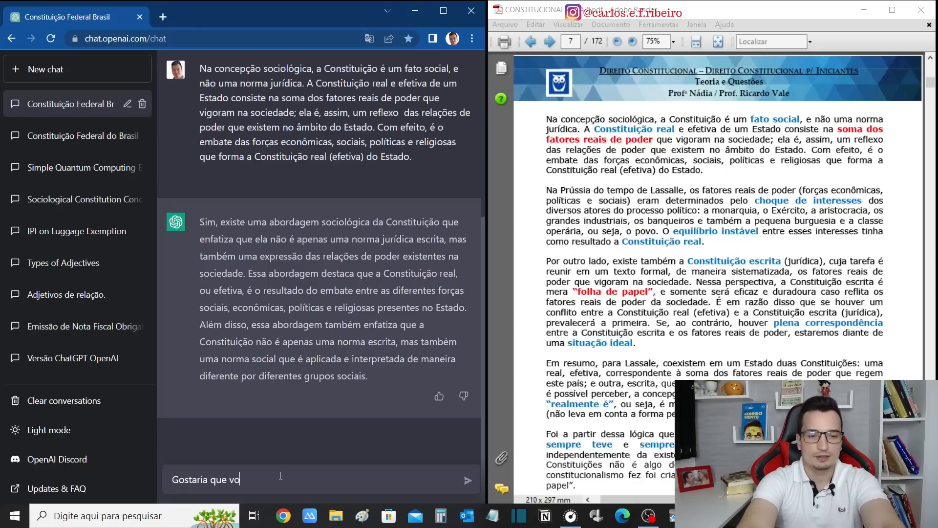
type("que você me explicasse de u")
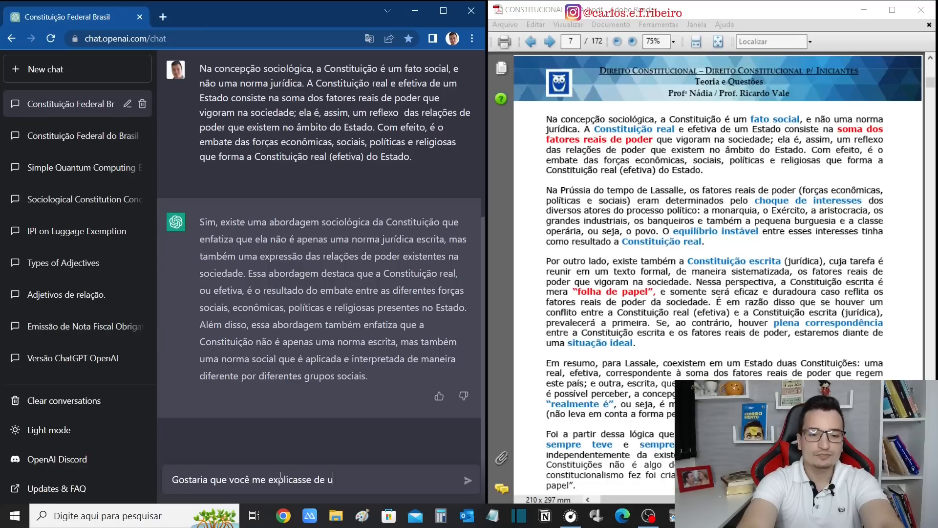
type("ma forma mais sim")
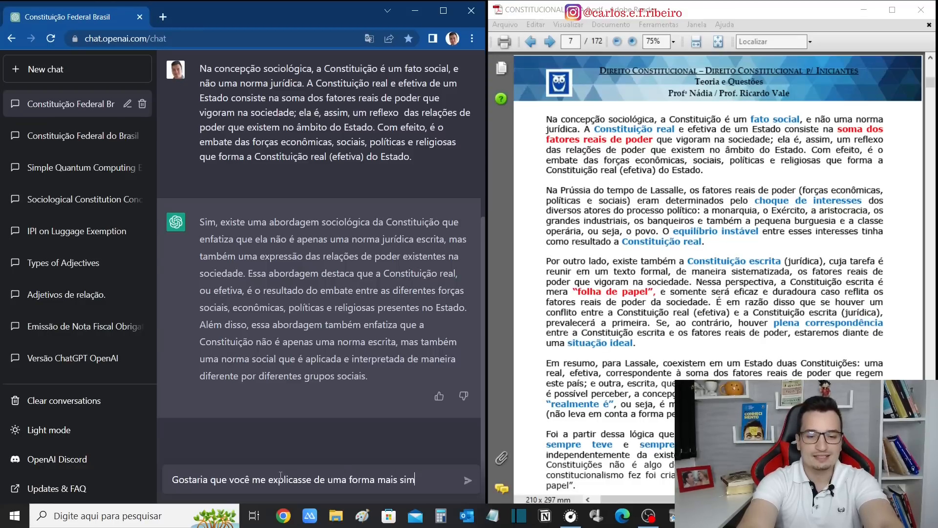
type("ples e resumida esse texto")
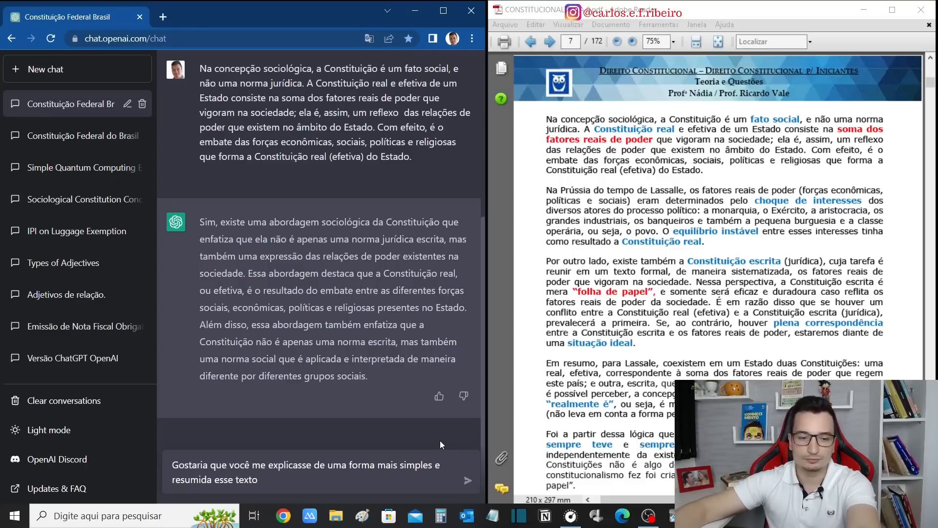
key("Return")
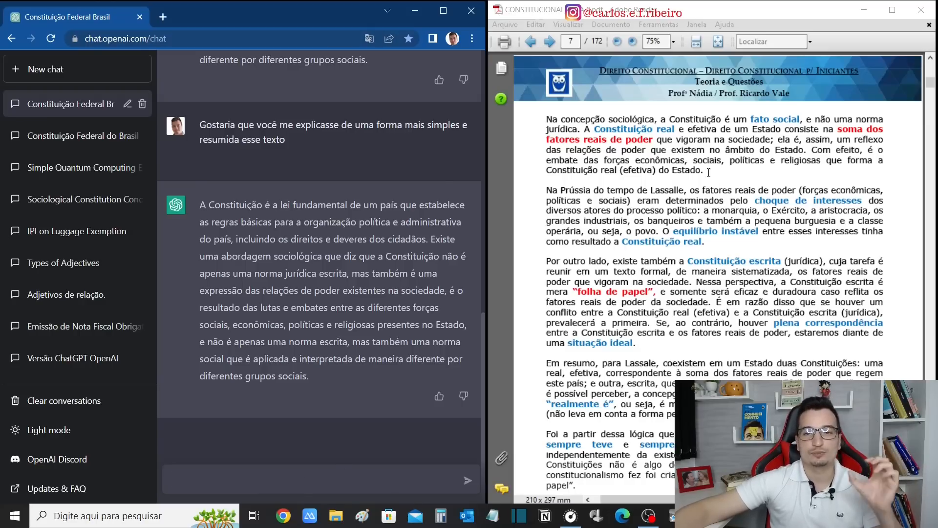
left_click_drag(709, 169, 654, 155)
left_click_drag(574, 135, 566, 132)
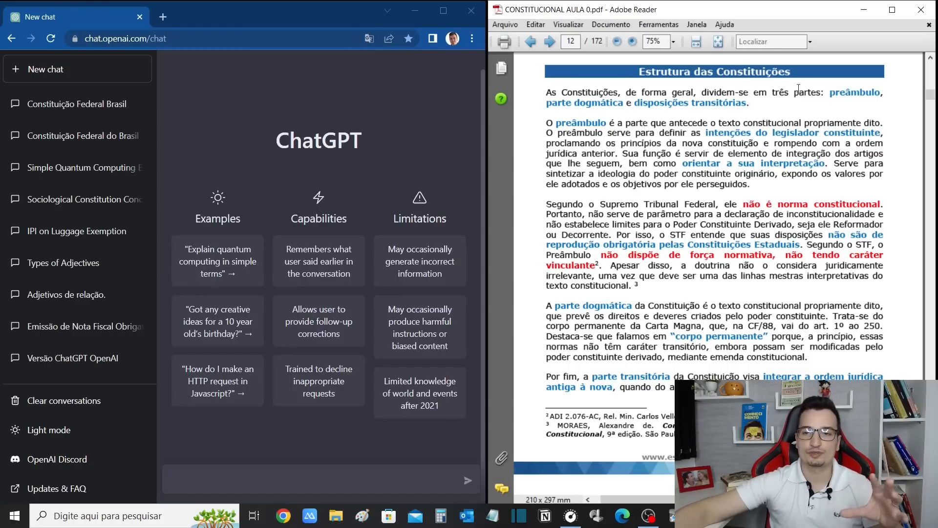
- Copy the opening sentence under "Estrutura das Constituições" on page 12 of the PDF, about the three parts of Constitutions
left_click_drag(761, 102, 761, 106)
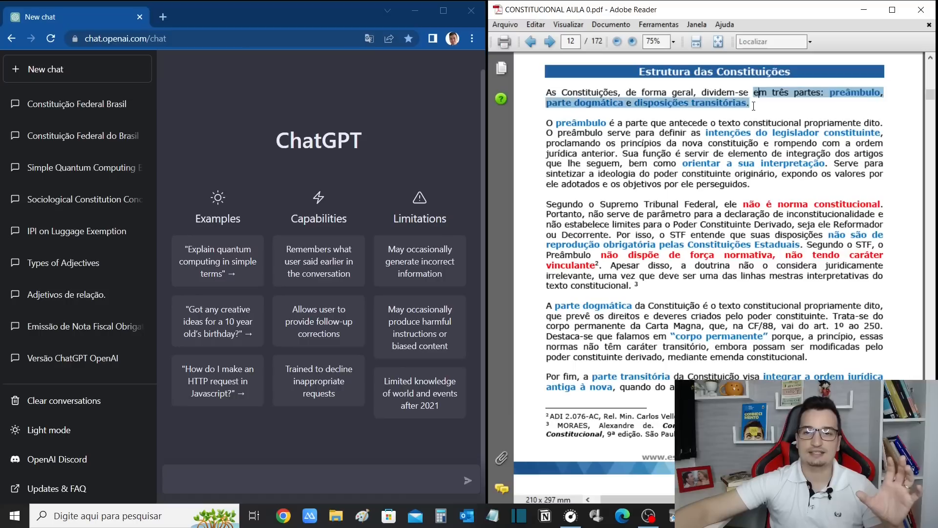
left_click(762, 106)
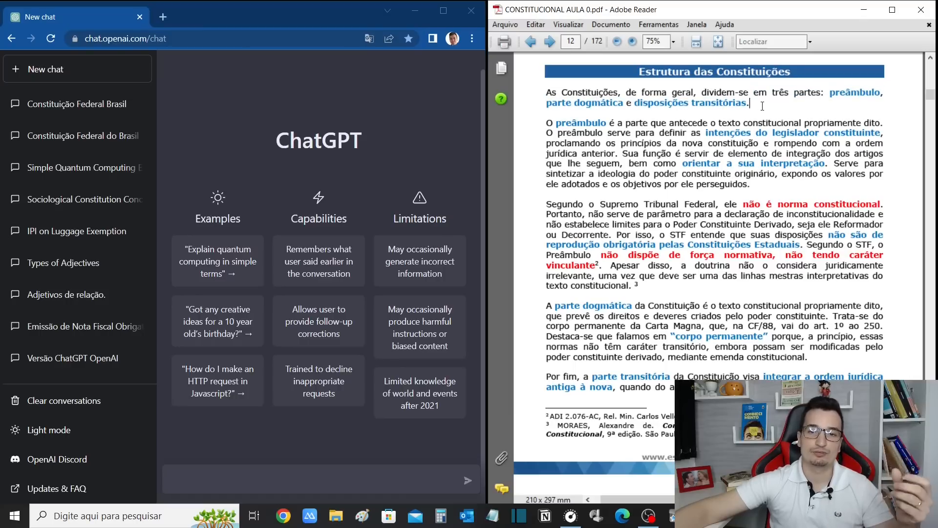
mouse_move(762, 99)
left_mouse_down()
mouse_move(553, 94)
mouse_move(754, 103)
left_mouse_up()
key("ctrl+c")
- Send the copied sentence in the new ChatGPT chat, with the line break after "preâmbulo," removed
left_click(298, 478)
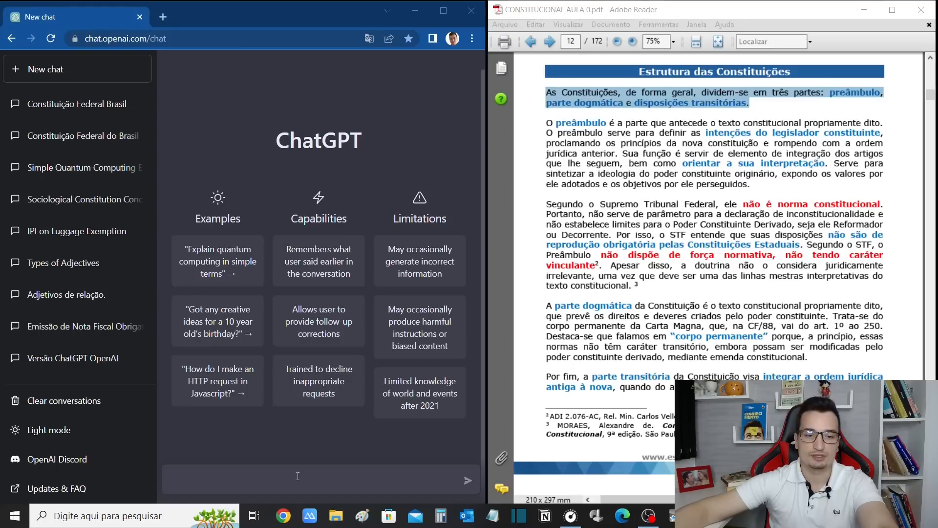
key("ctrl+v")
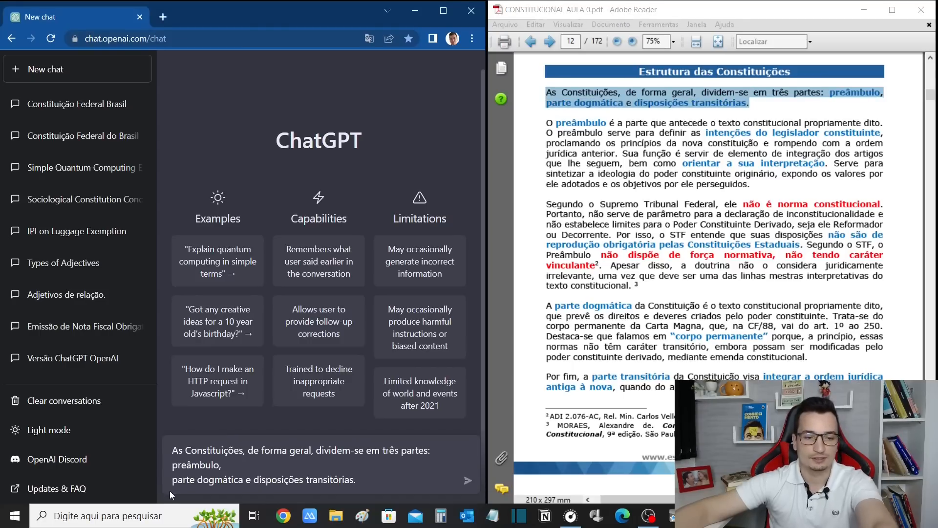
key("BackSpace")
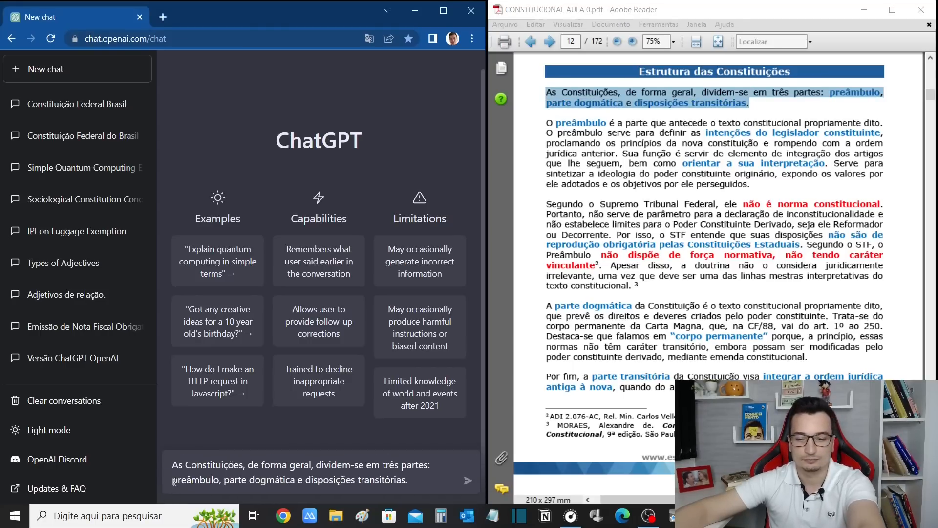
key("Return")
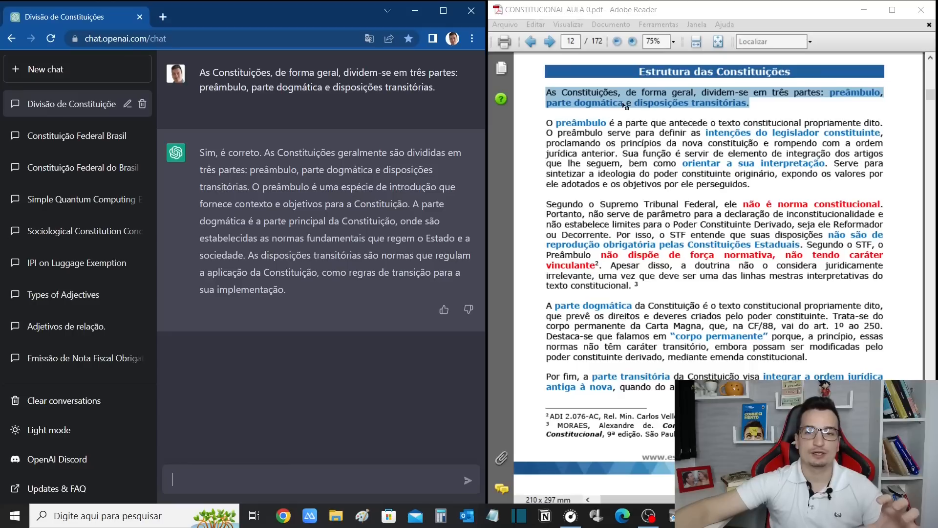
- Send the request "Crie uma questão com 5 alternativas e com o gabarito sobre esse assunto" in the current chat
left_click(752, 97)
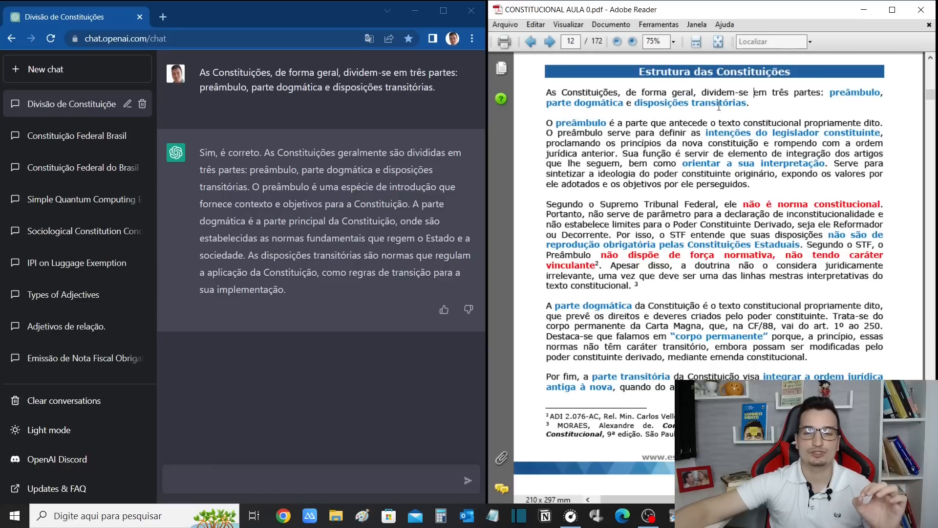
left_click(286, 486)
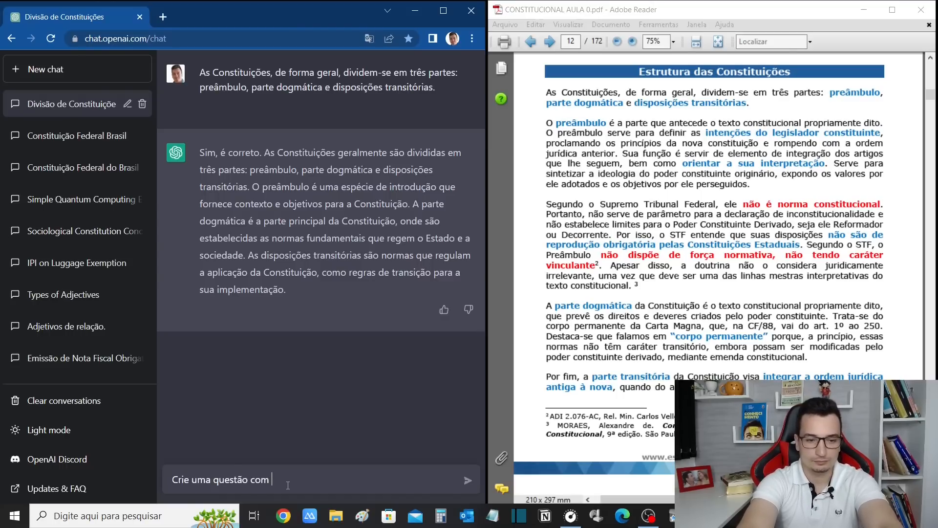
type("rnat")
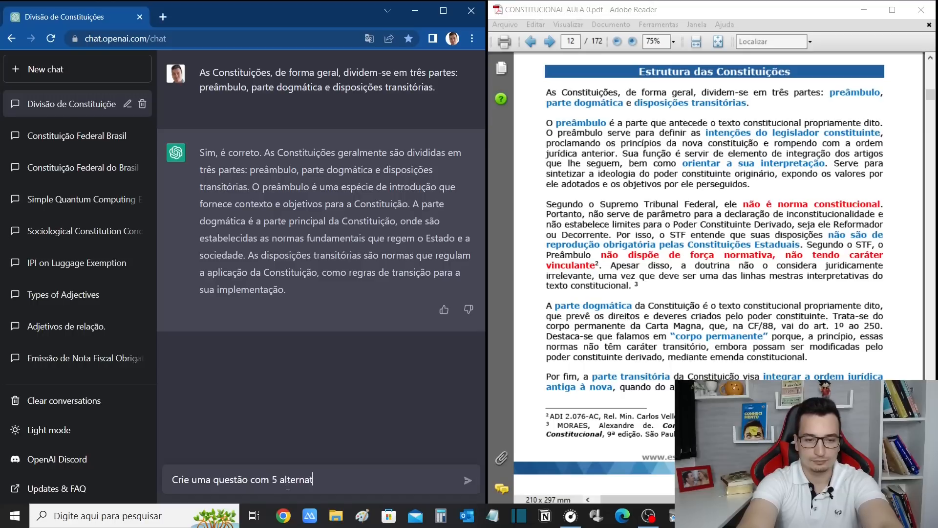
type("ivas e com o gabarito sobre esse assunto")
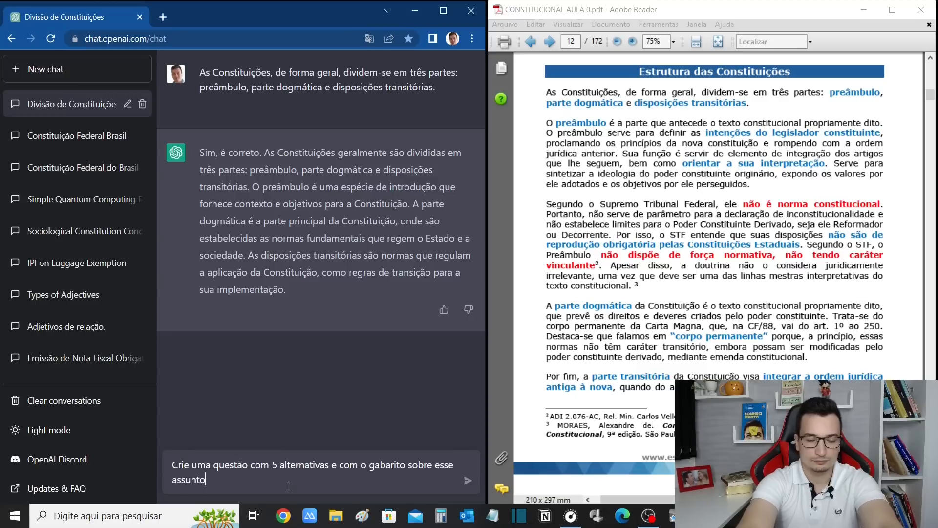
key("Return")
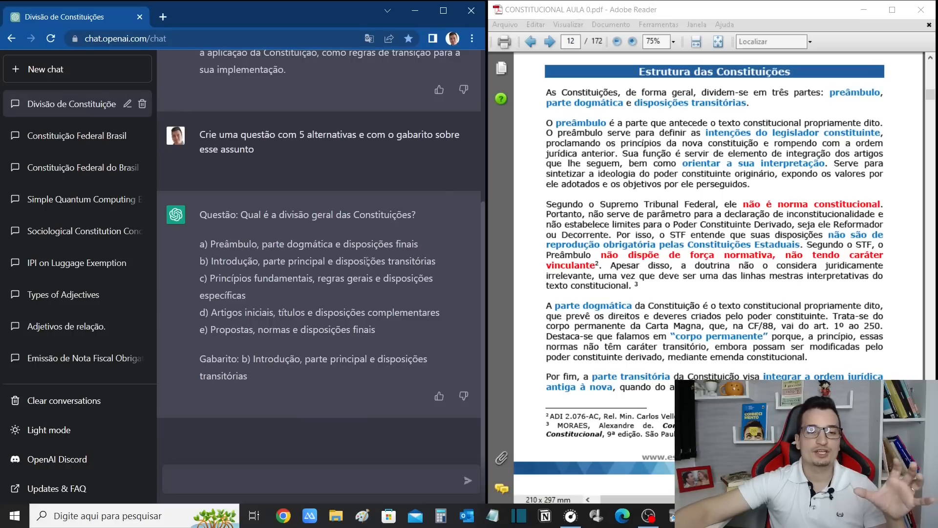
- Send the request "crie uma questão com 5 alternativas e com gabarito utilizando a linguagem jurídica do texto inicial"
left_click_drag(211, 259, 407, 257)
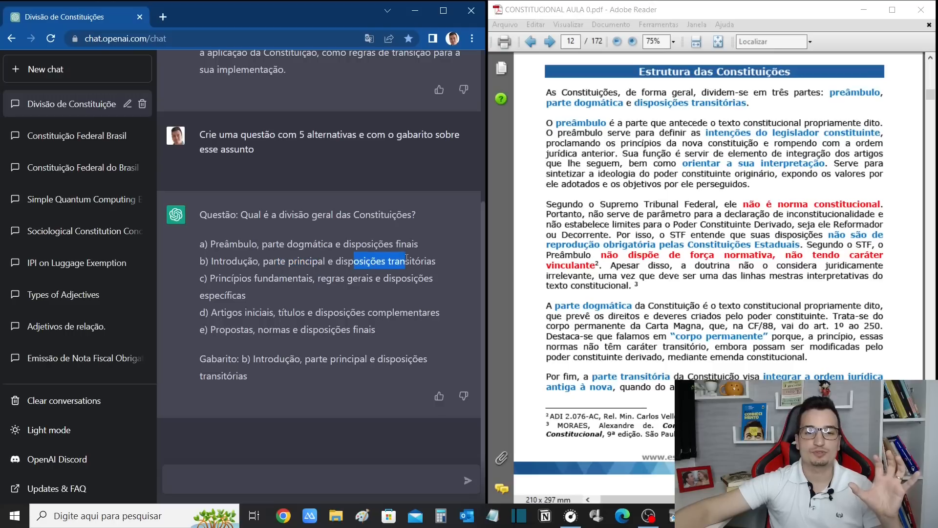
left_click(282, 467)
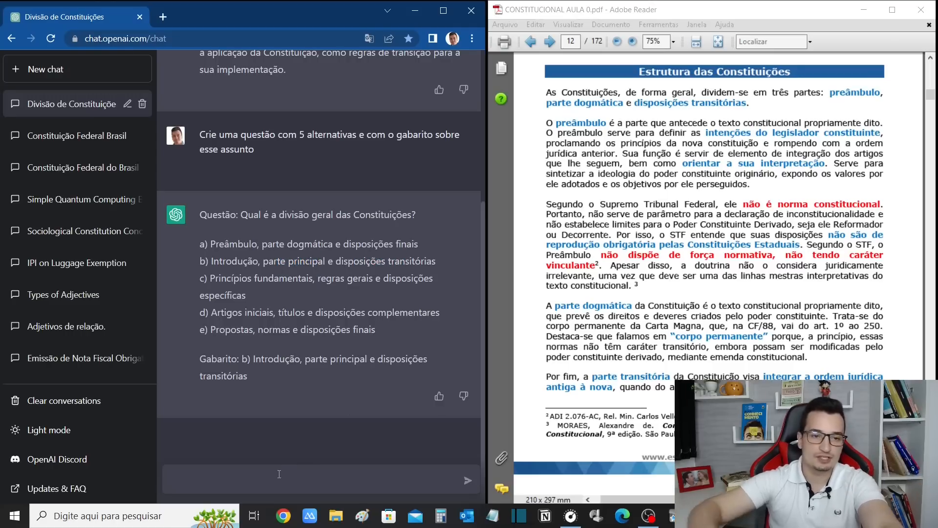
type("crie uma questão com 5 alter")
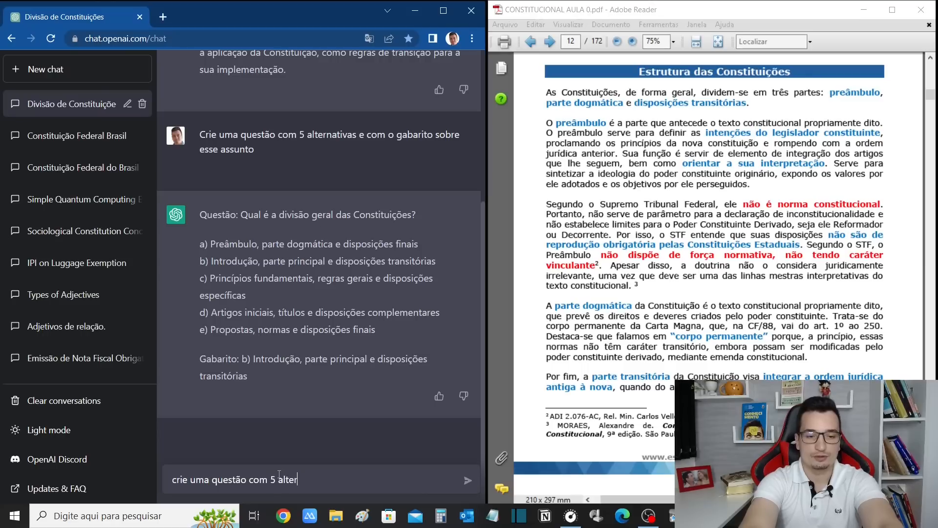
type("nativas utiliz")
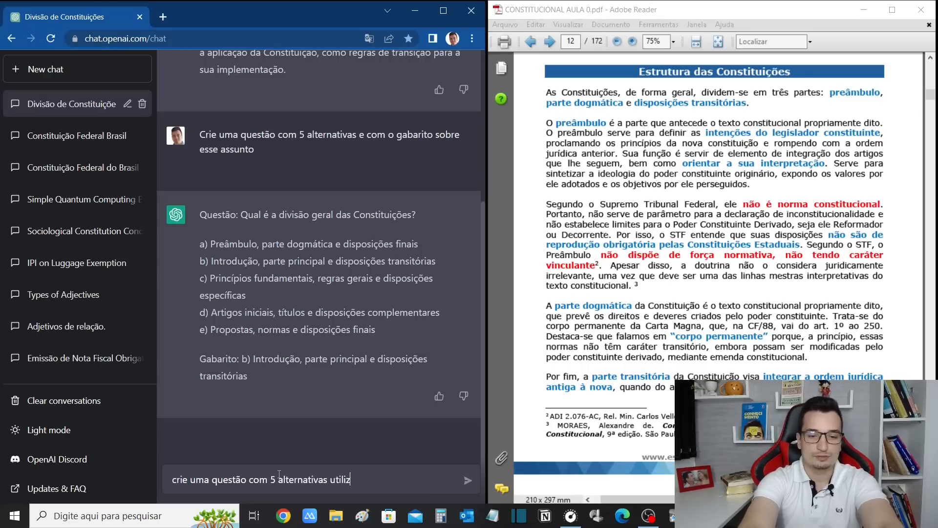
type("ando a lingugagem jurídica")
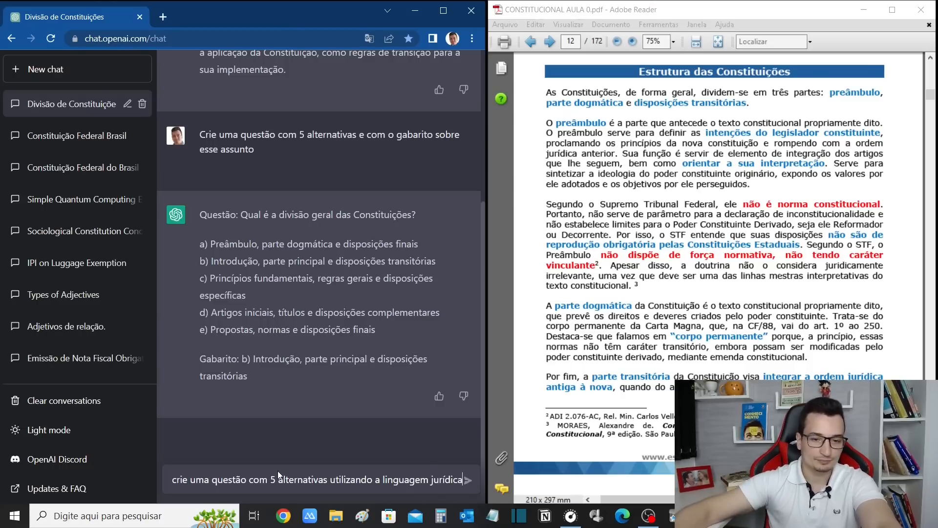
type(" do texto inicial")
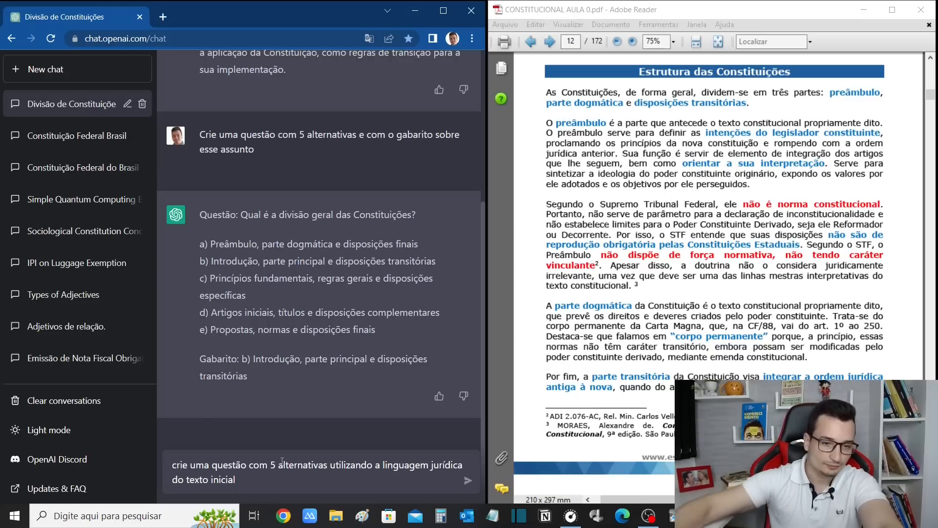
left_click(327, 465)
type("e c")
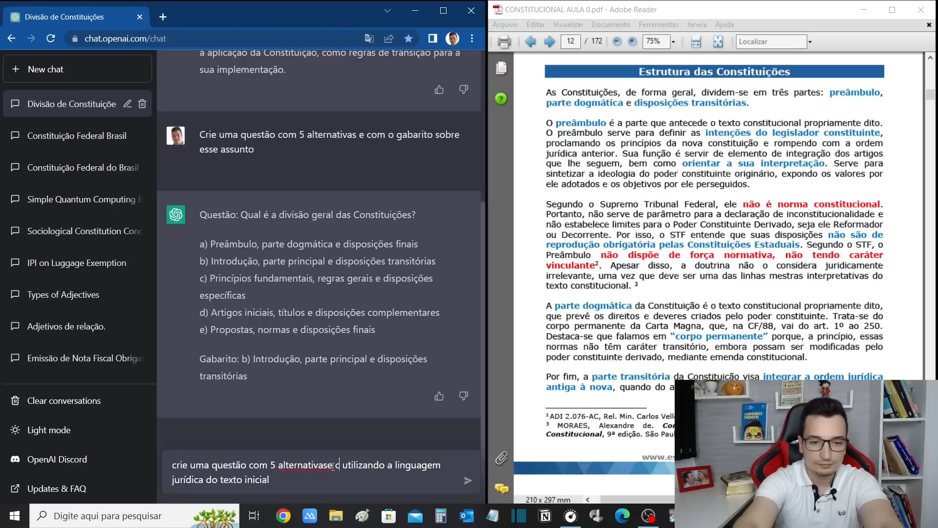
type("om gabarito")
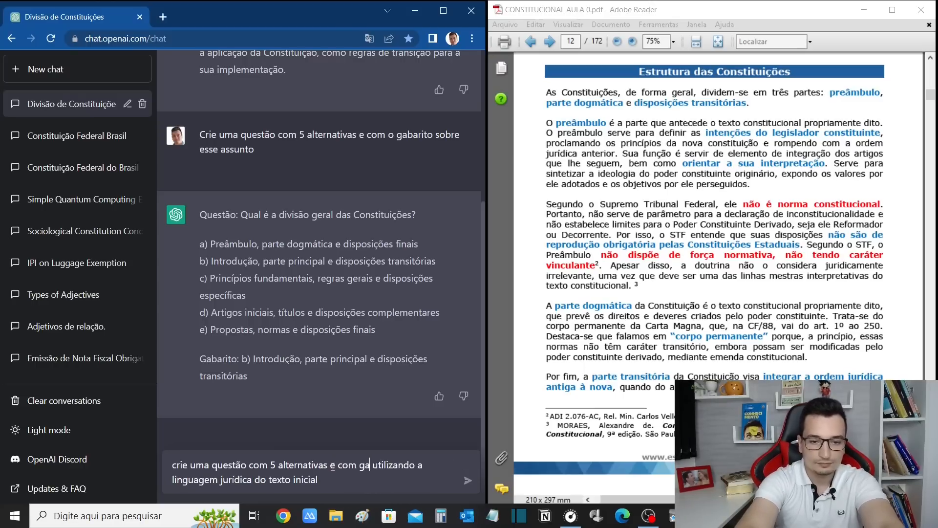
key("Return")
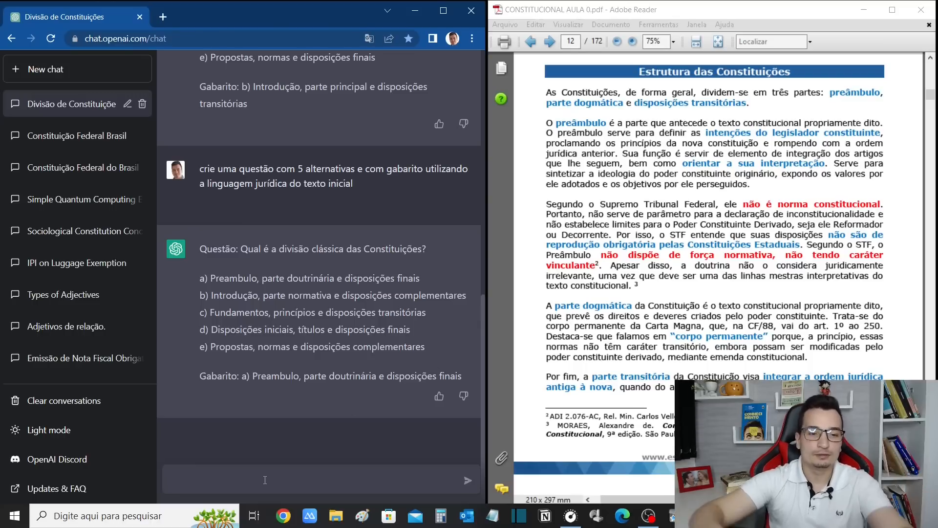
- Send the request "crie uma questão com 5 alternativas utilizando as expressões: preâmbulo, parte dogmática e disposições transitórias"
type("crie uma")
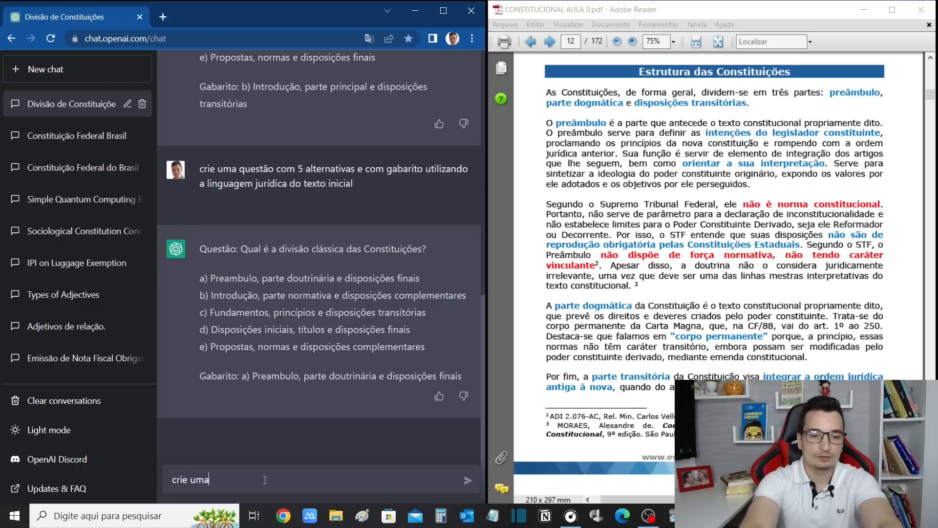
type(" questaoão com 5 alternativas utilizand")
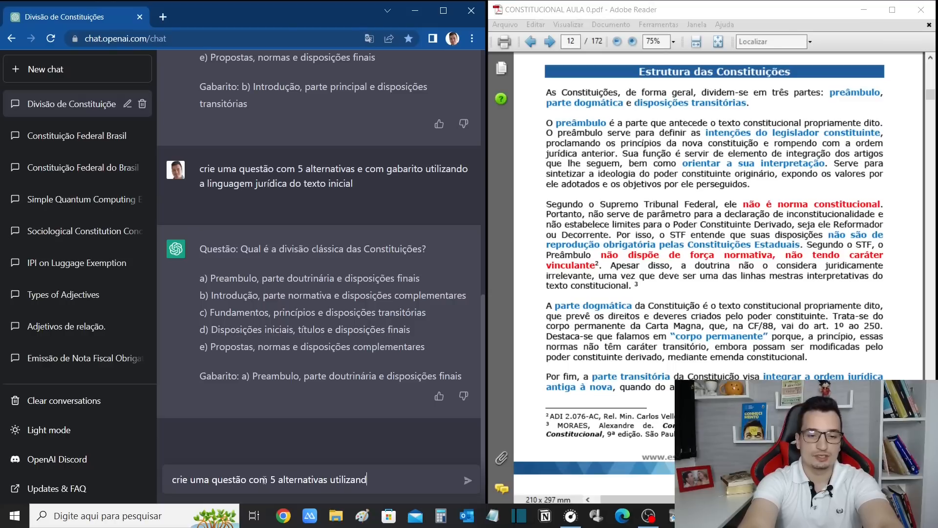
type("o as expressõe")
type("s: preâmbulo,")
type(" parte dogma")
type("átic")
type("a e disposicões transi")
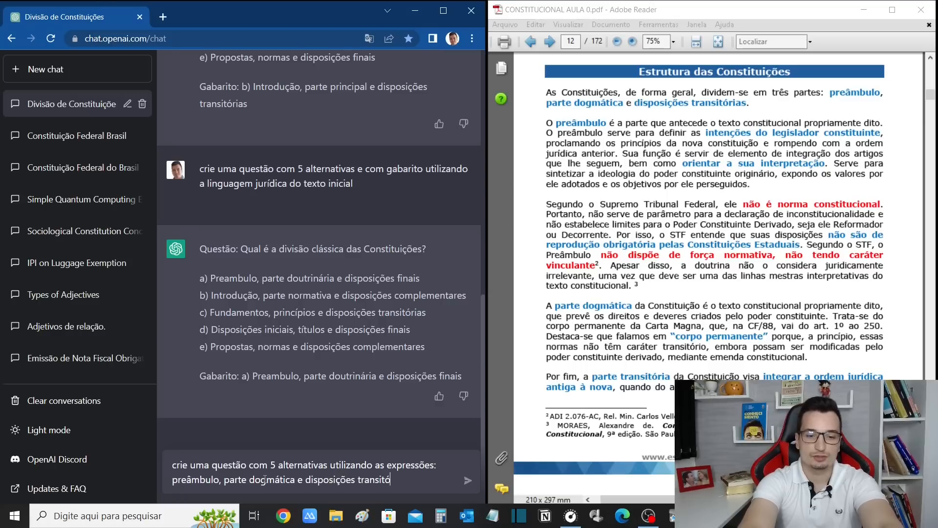
type("tórias")
key("Return")
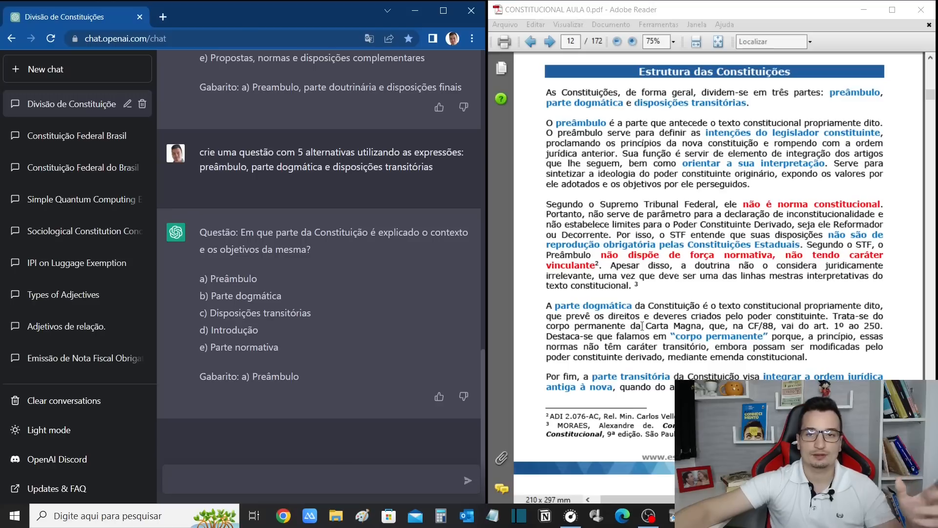
- Copy the opening sentence under "Estrutura das Constituições" in the PDF again, from "As Constituições" to "disposições transitórias."
left_click(778, 92)
left_click_drag(778, 93, 536, 86)
left_click(748, 112)
left_click_drag(768, 93, 747, 107)
key("ctrl+c")
left_click(547, 92)
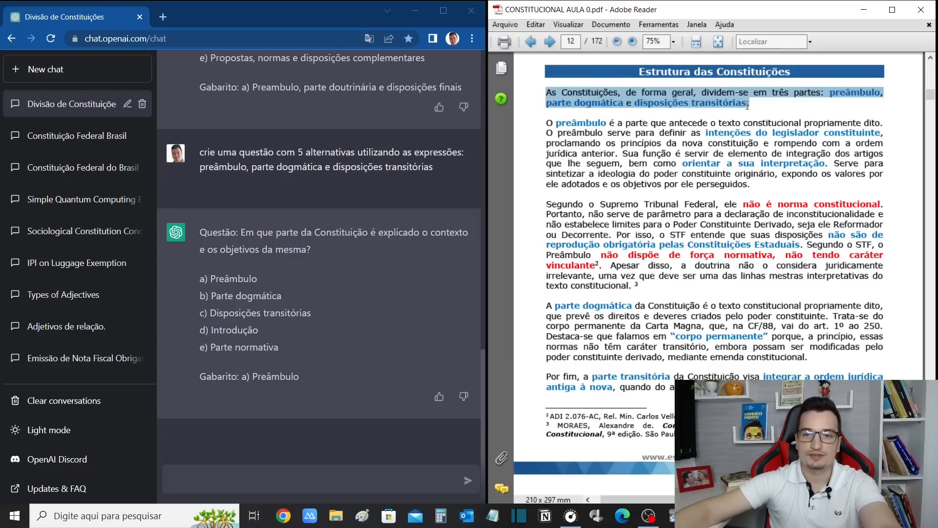
- Paste the copied sentence into the ChatGPT message draft and replace the line break after "preâmbulo," with a space
left_click(274, 486)
key("ctrl+v")
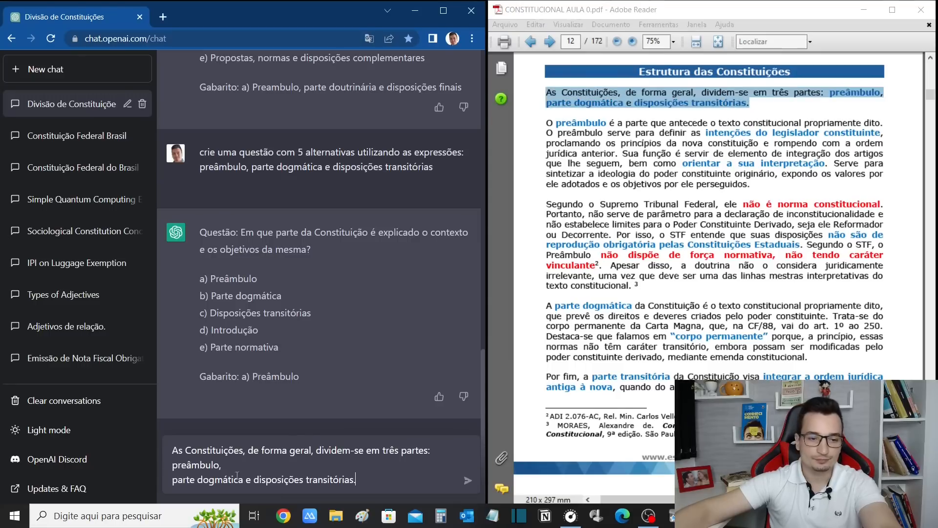
left_click(172, 479)
key("BackSpace")
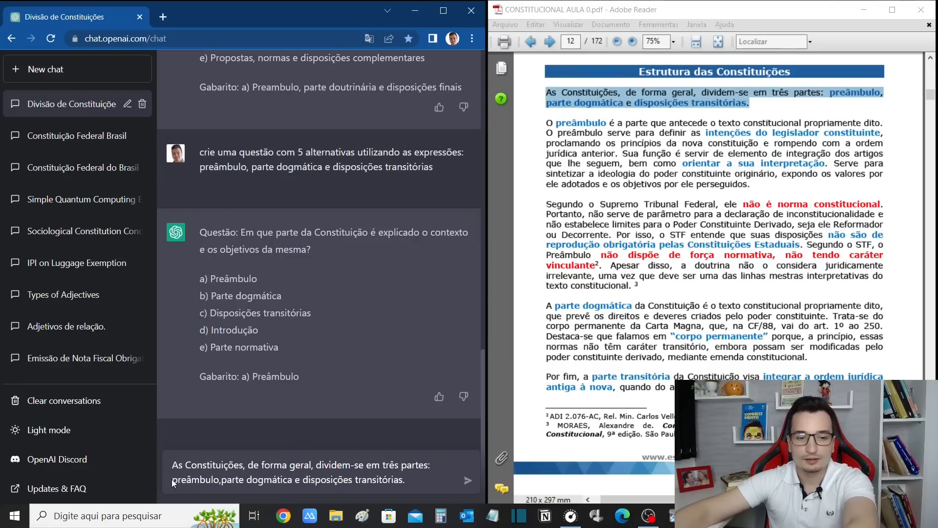
scroll(394, 436, "up", 5)
scroll(394, 436, "up", 3)
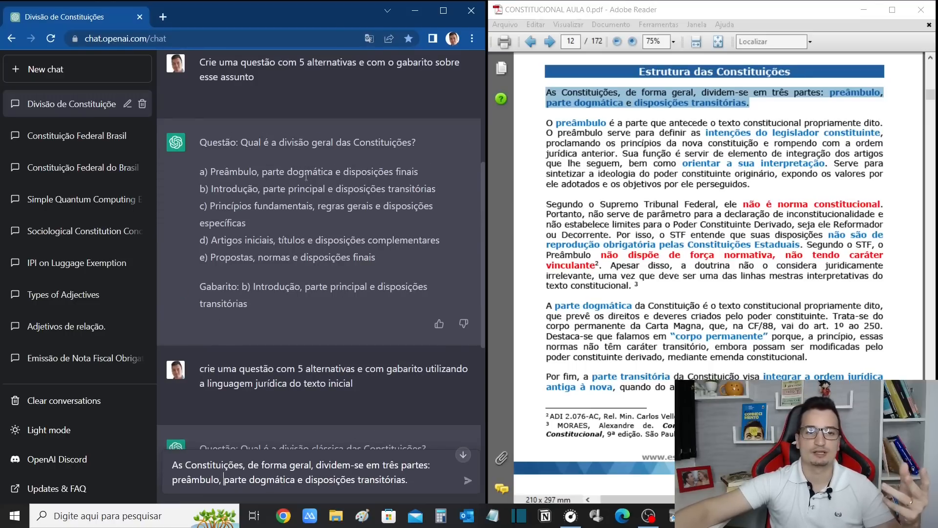
scroll(310, 160, "down", 8)
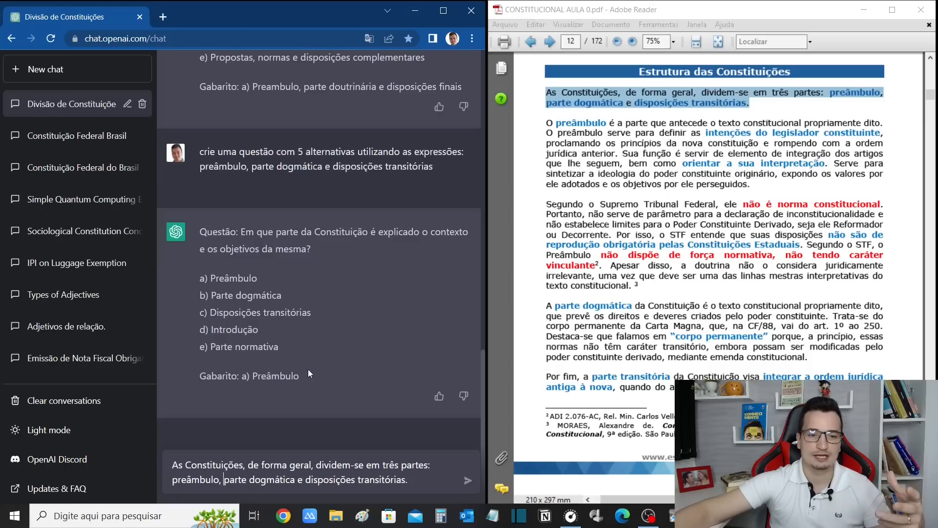
- Send "crie uma questão com 5 alternativas e com gabarito utilizando as palavras jurídicas desse texto:" followed by the pasted sentence in quotation marks
type("crie uma")
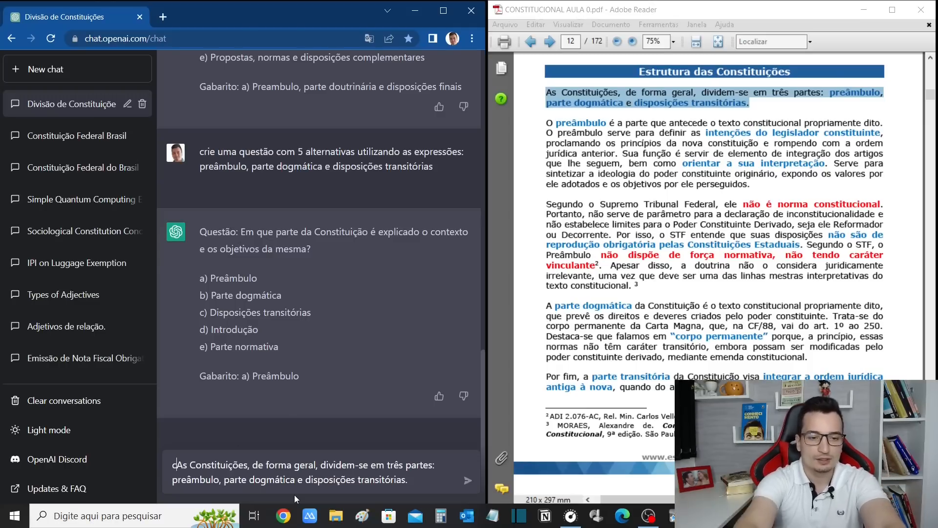
type(" questão com ")
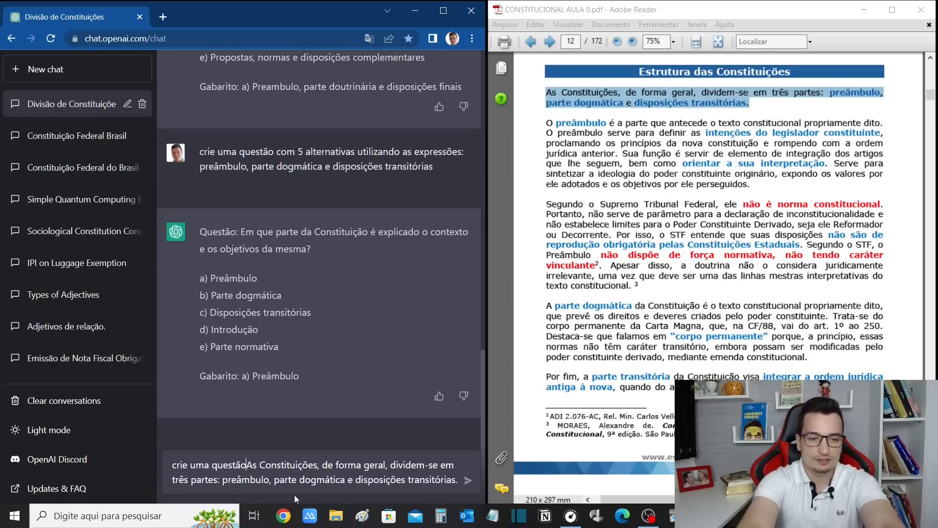
type("5 alternativas e com ")
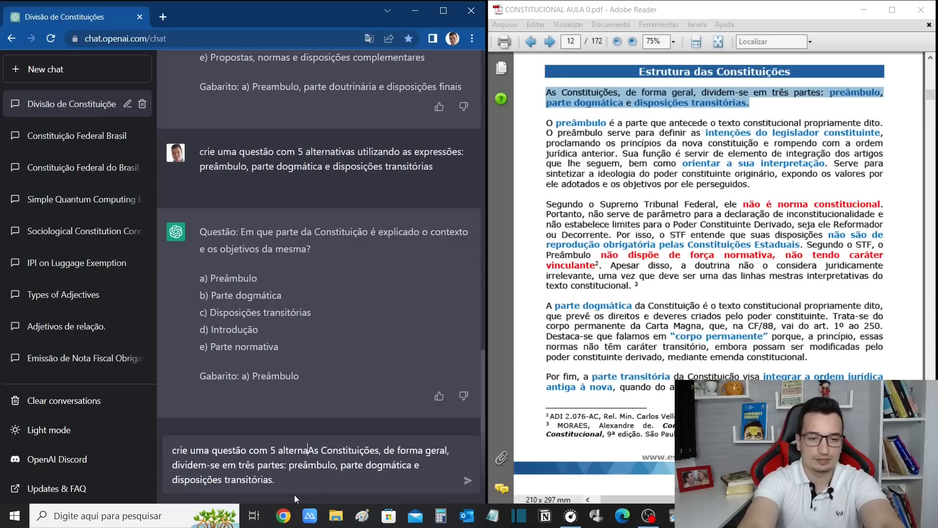
type("gabarito")
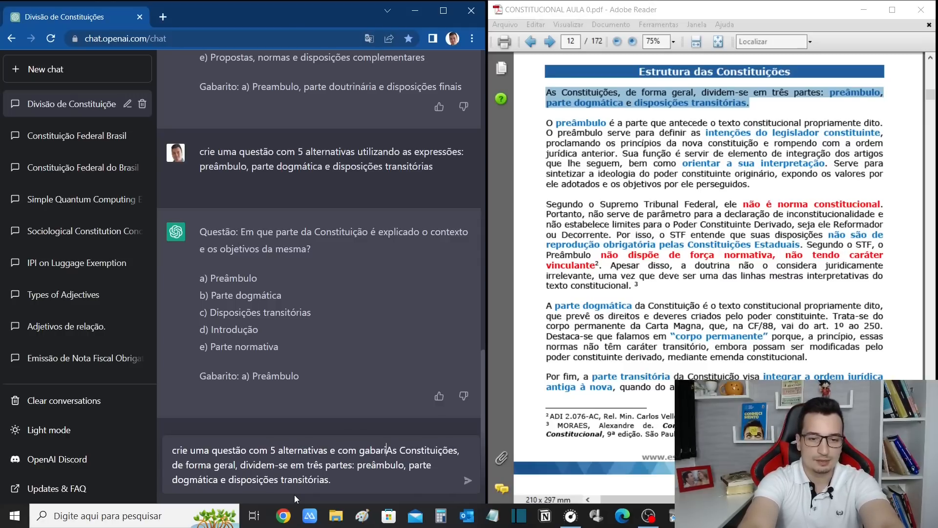
type(" utilizando ")
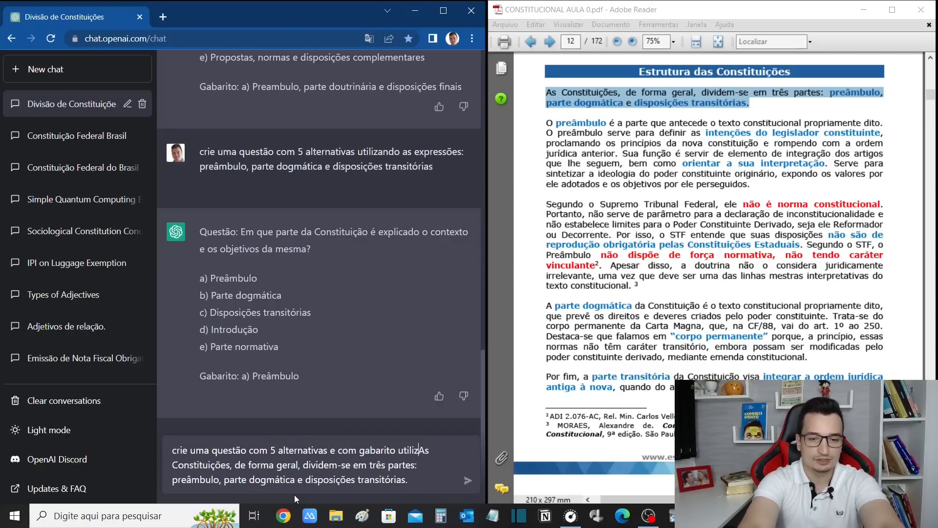
type("as palavras jur")
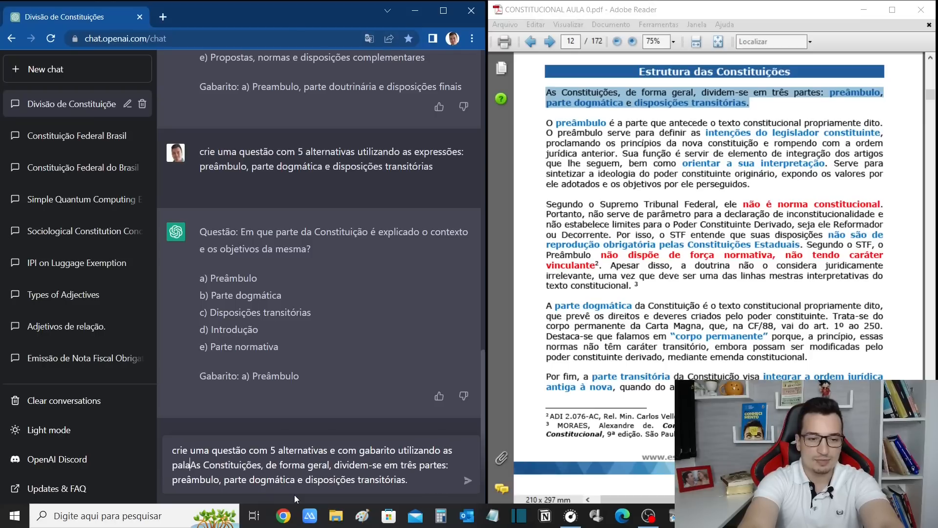
type("ídicas ee")
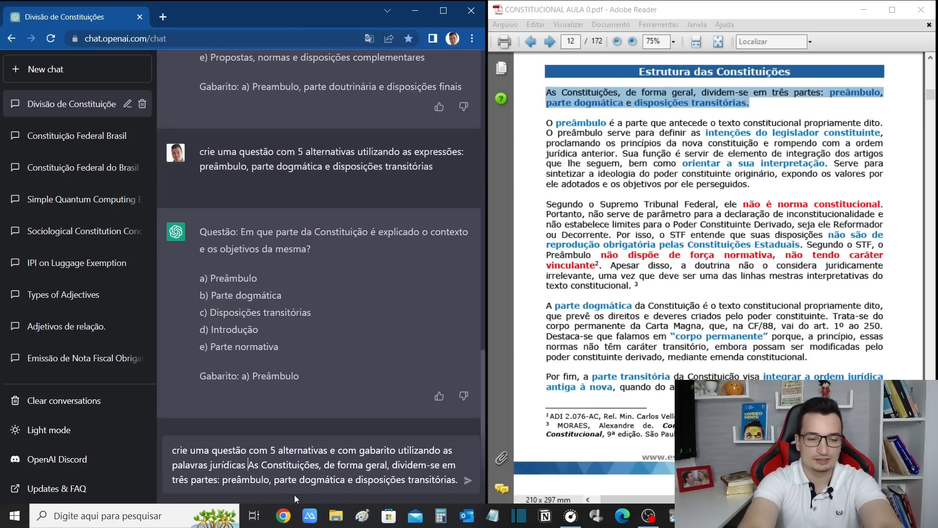
key("BackSpace")
key("BackSpace")
type("desse texto")
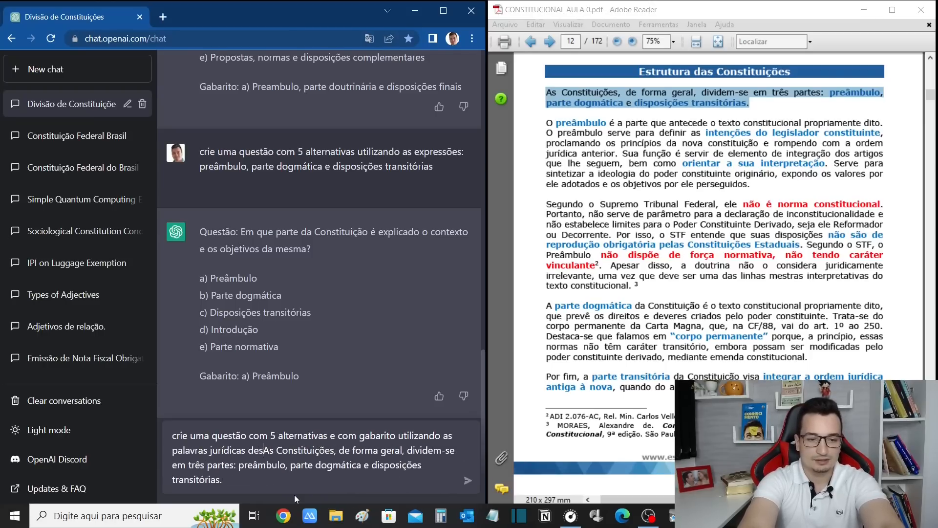
type(": \"")
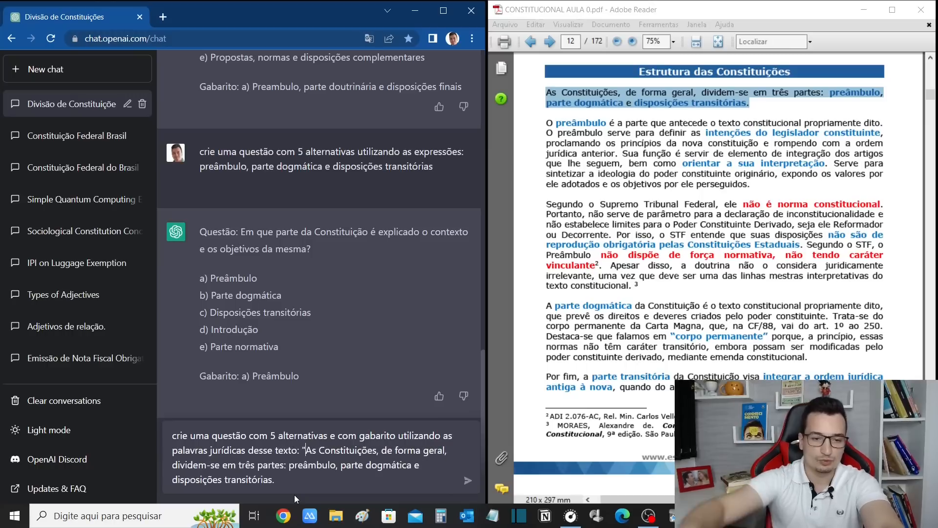
left_click(308, 476)
type("\"")
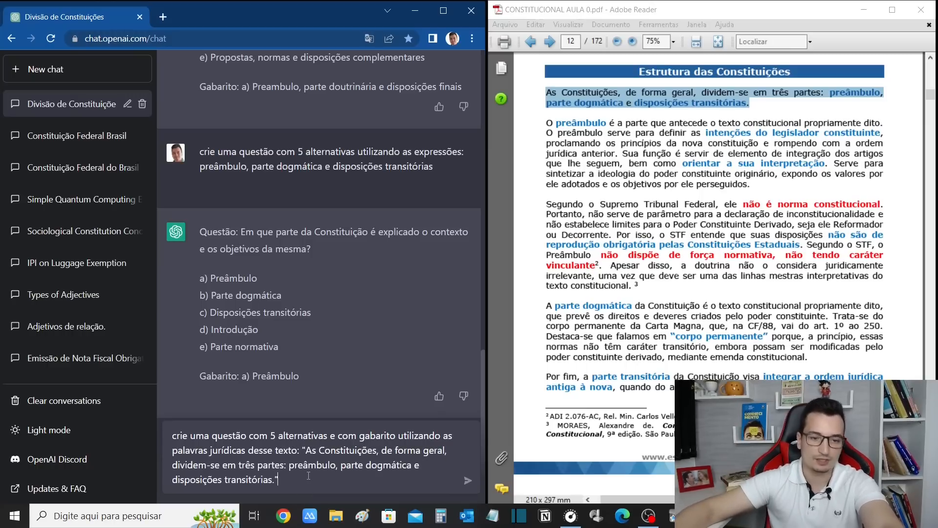
key("Return")
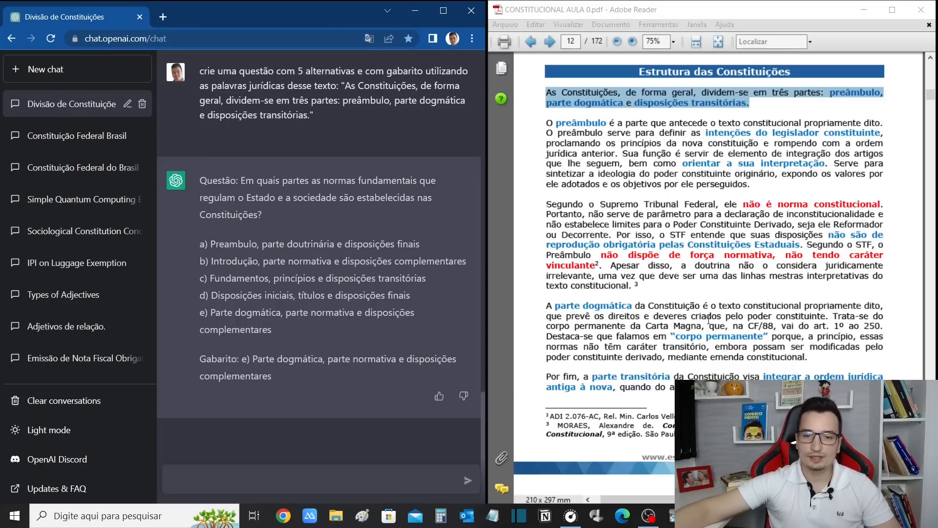
left_click(606, 306)
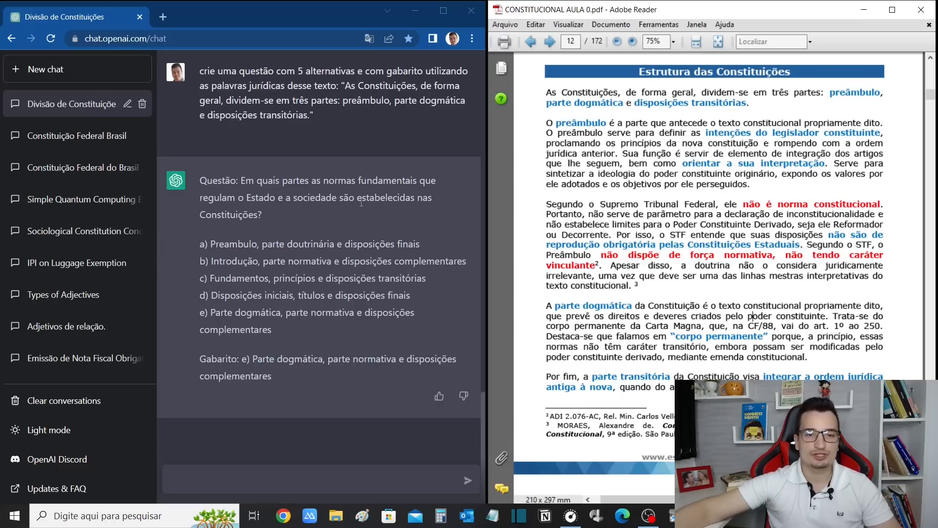
- Review the multiple-choice questions and answer keys in the conversation, checking the legal terms used in their alternatives against the original sentence
scroll(391, 264, "up", 5)
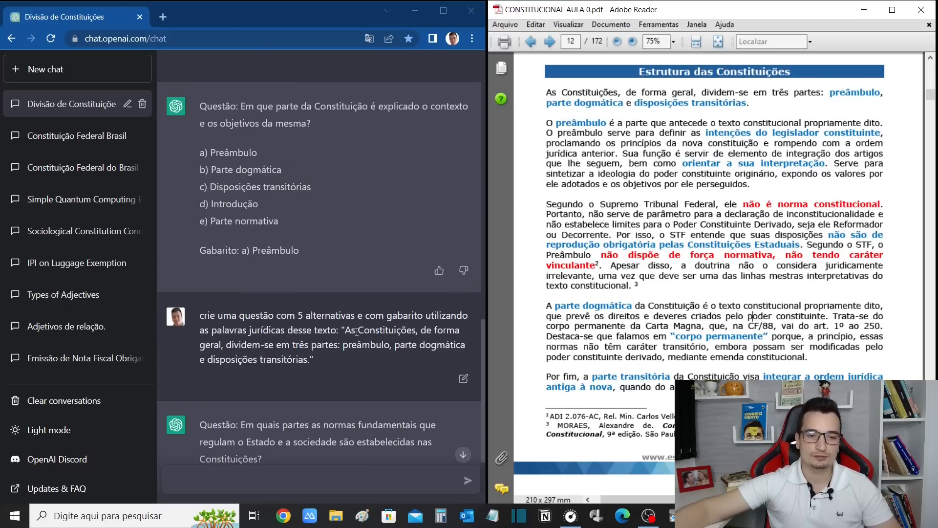
scroll(378, 325, "up", 10)
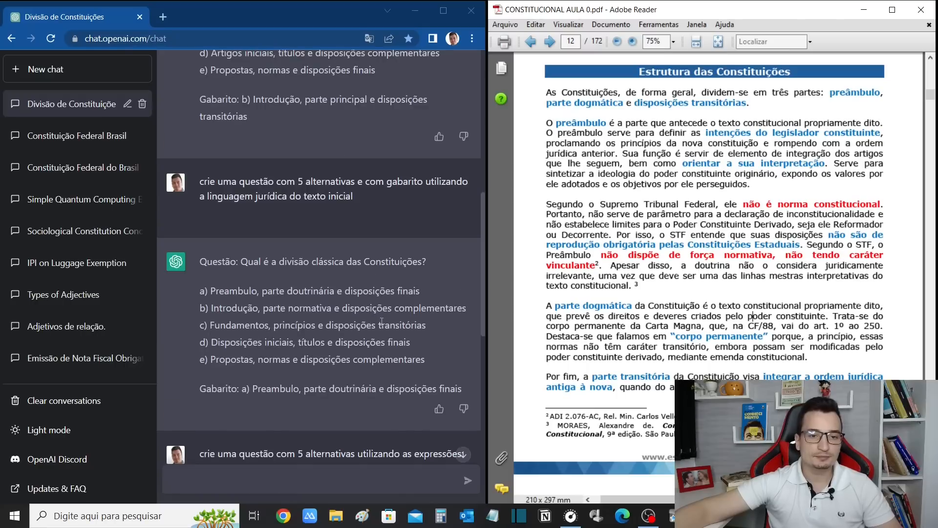
scroll(386, 326, "down", 10)
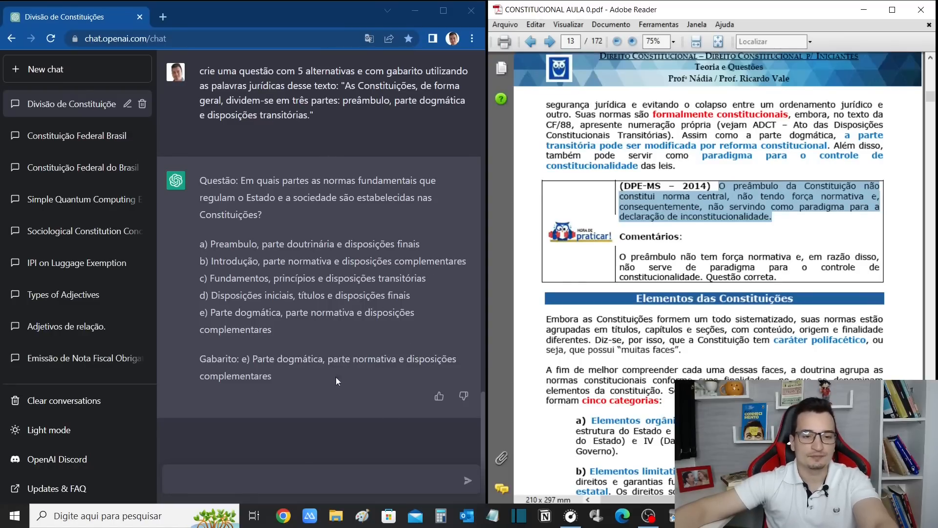
double_click(325, 245)
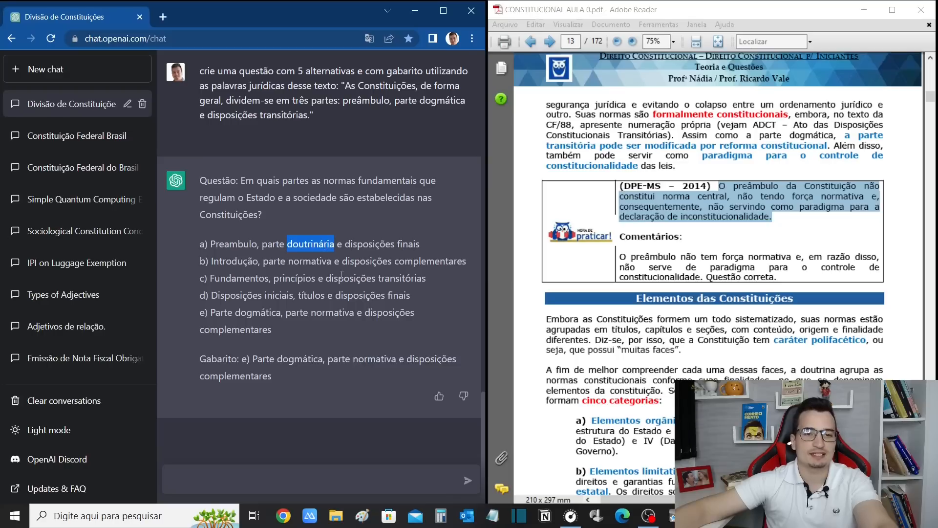
left_click(353, 285)
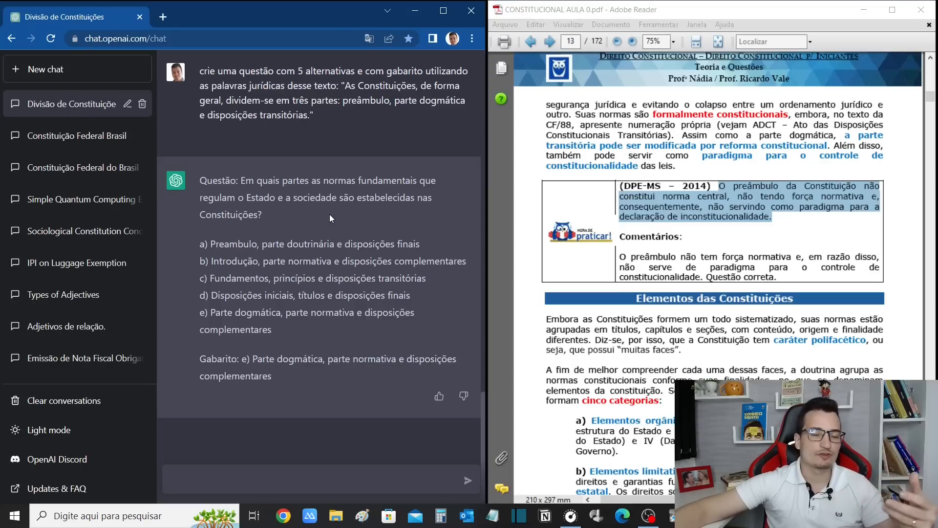
scroll(330, 215, "up", 12)
scroll(331, 215, "up", 15)
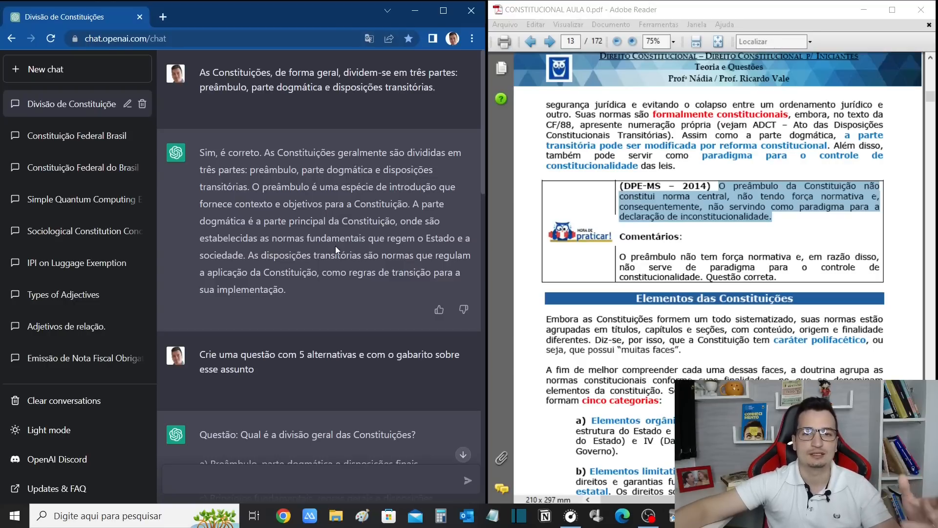
scroll(342, 251, "down", 10)
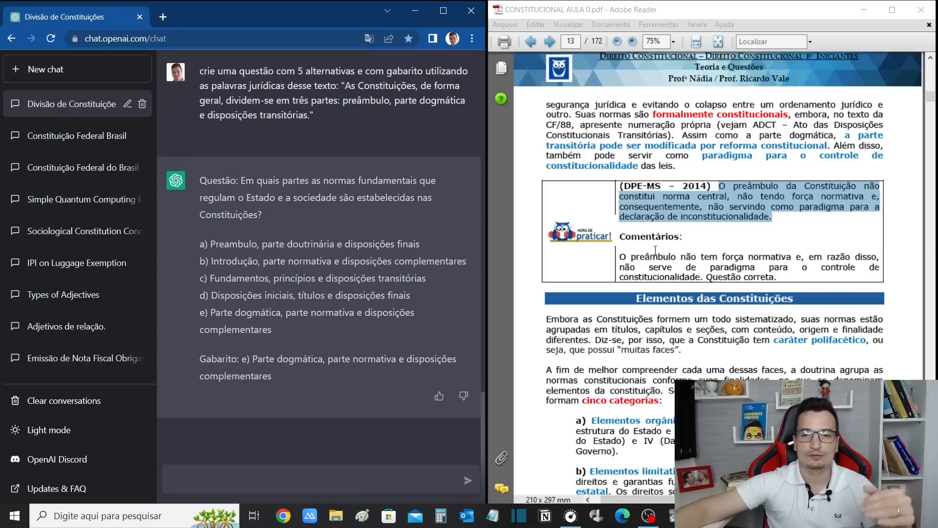
- Copy the highlighted DPE-MS 2014 statement about the "preâmbulo" from the PDF into the ChatGPT message draft
right_click(753, 205)
left_click(773, 213)
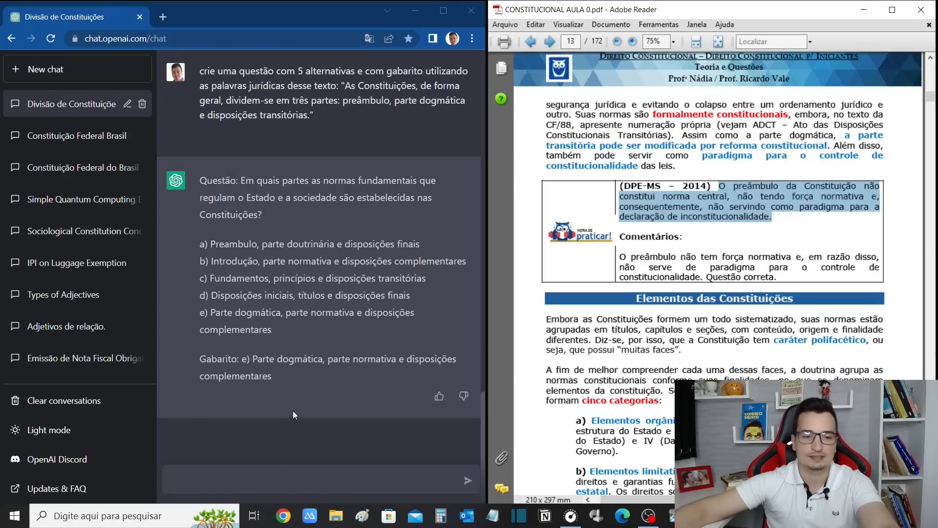
left_click(265, 475)
key("ctrl+v")
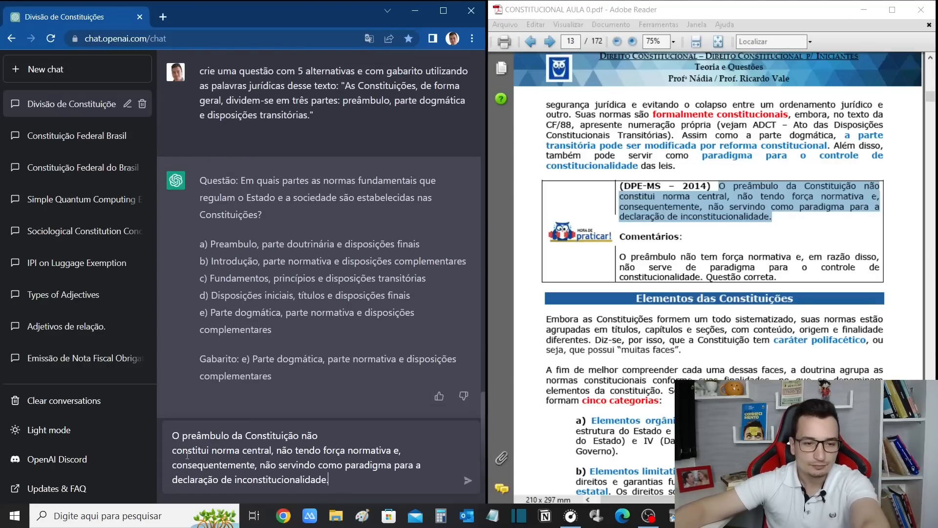
- Remove the line breaks before "constitui", "consequentemente" and "declaração" in the draft so the statement flows as one paragraph
left_click(173, 450)
key("BackSpace")
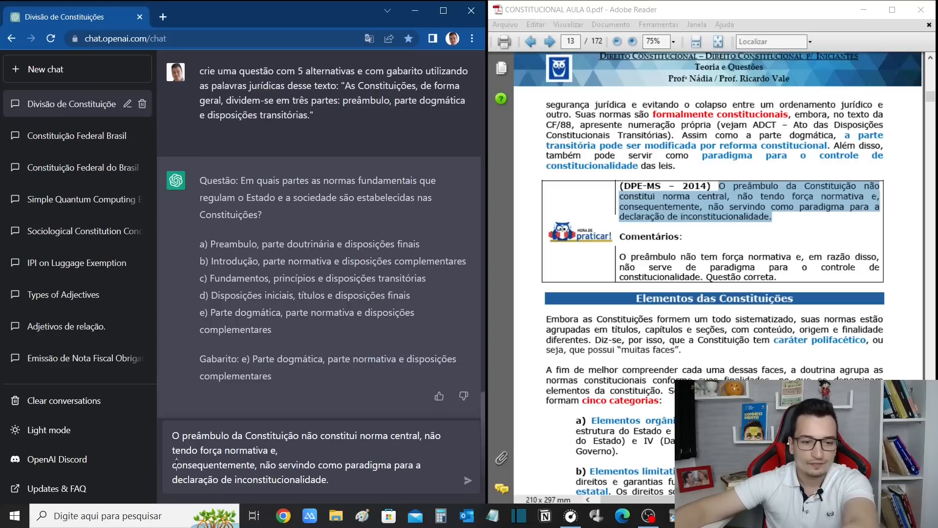
left_click(173, 463)
key("BackSpace")
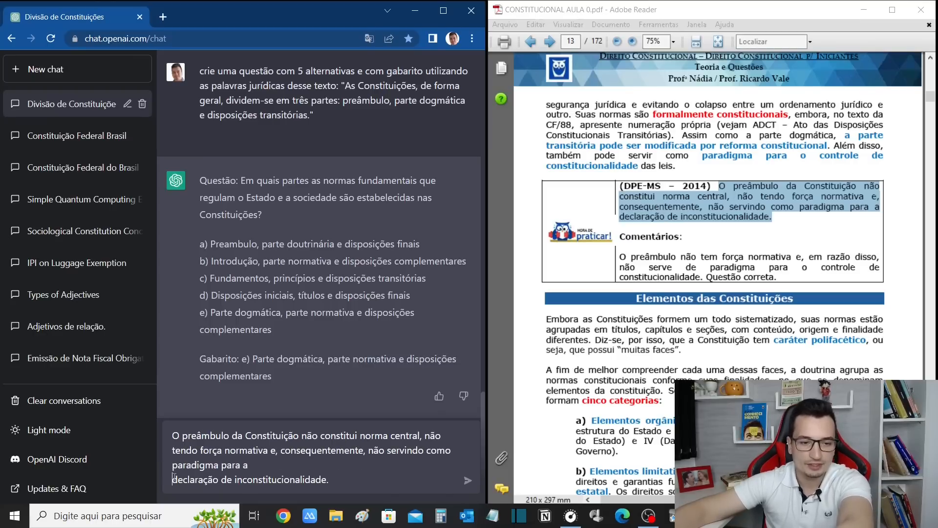
key("BackSpace")
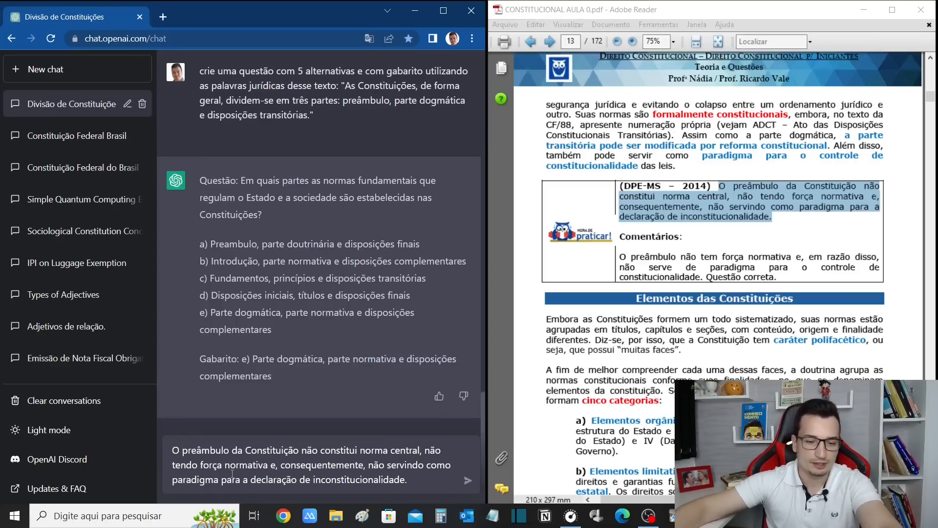
- Send "Explique de forma mais simples esse texto e dê um exemplo:" followed by the pasted statement in quotation marks
type("Expl")
type("ique de fo")
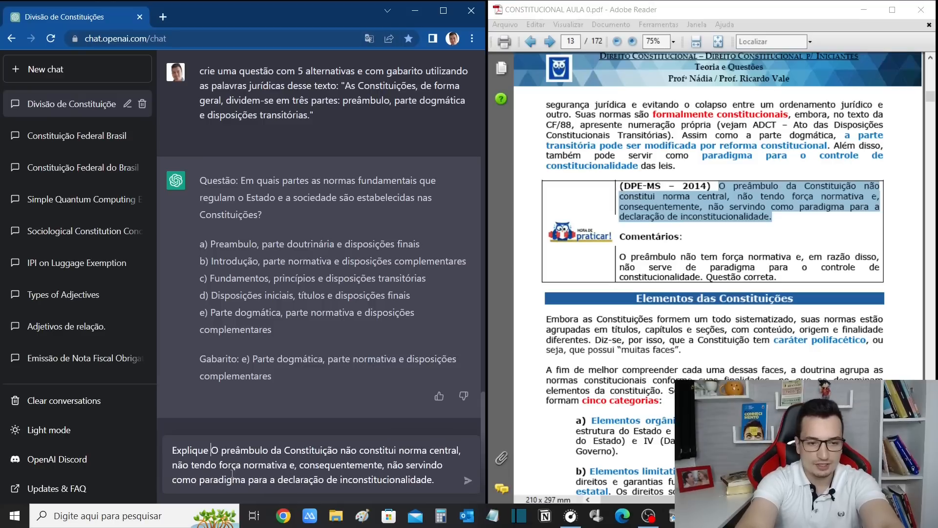
type("rma mais simp")
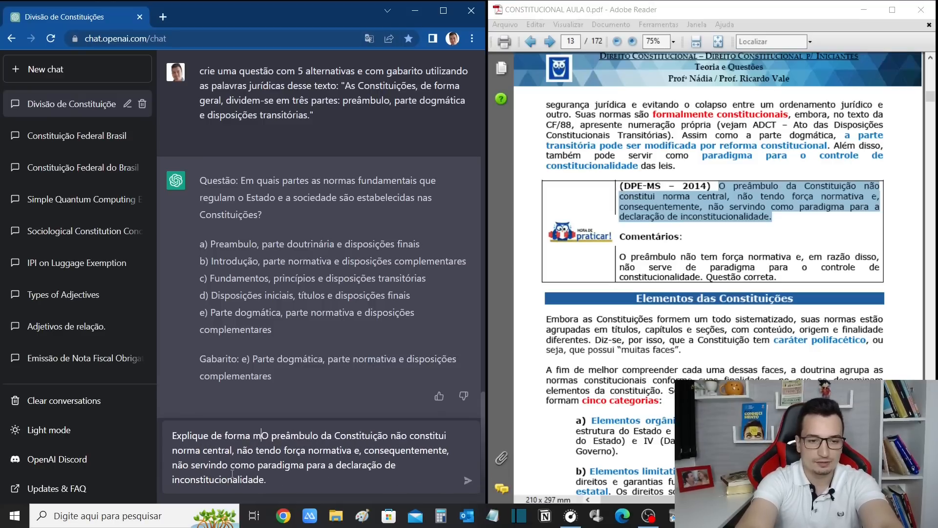
type("les esse texto ")
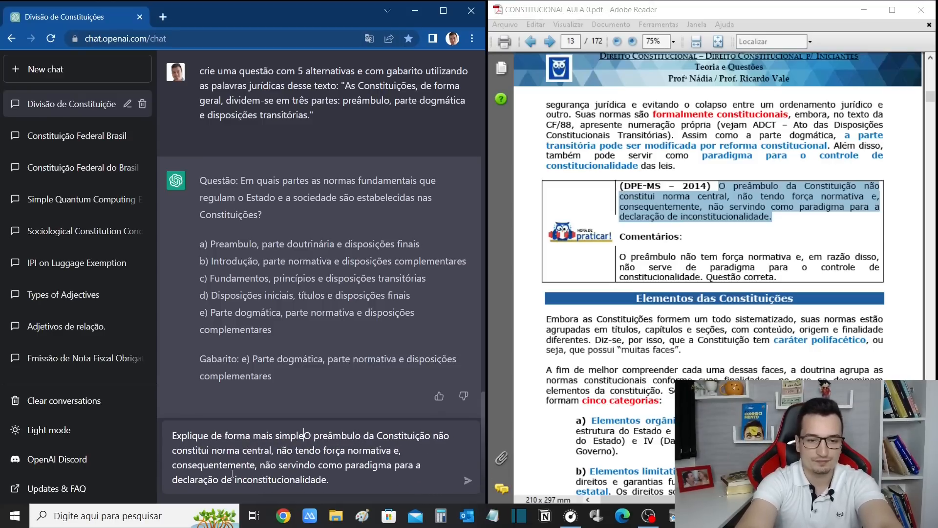
type("e dê um exemp")
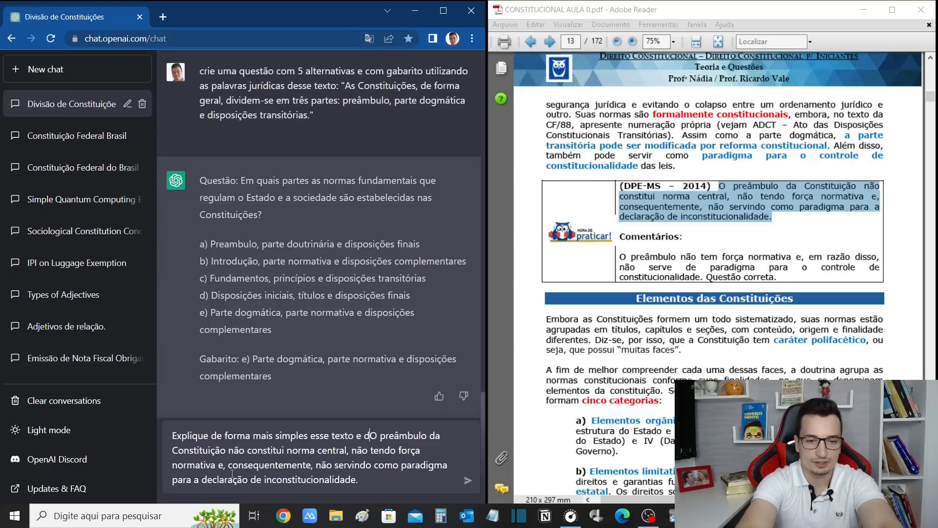
type("lo: \"O")
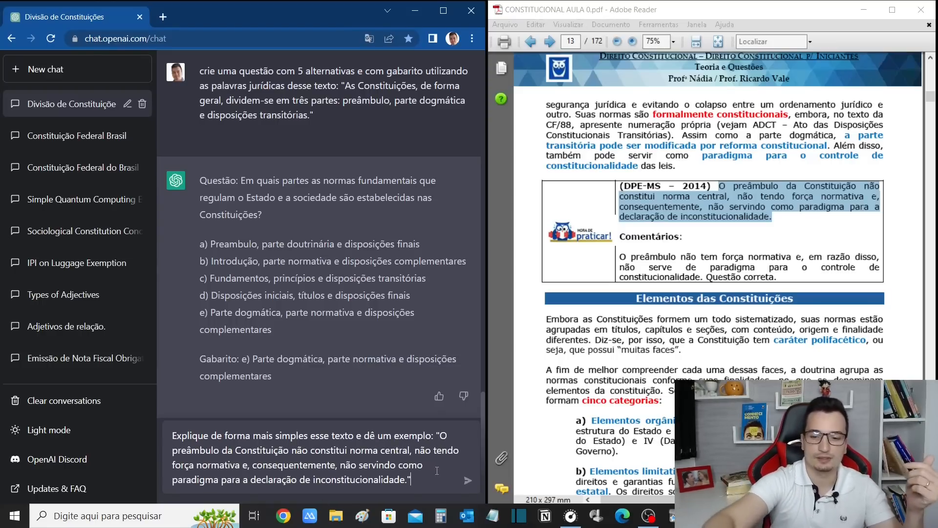
key("Return")
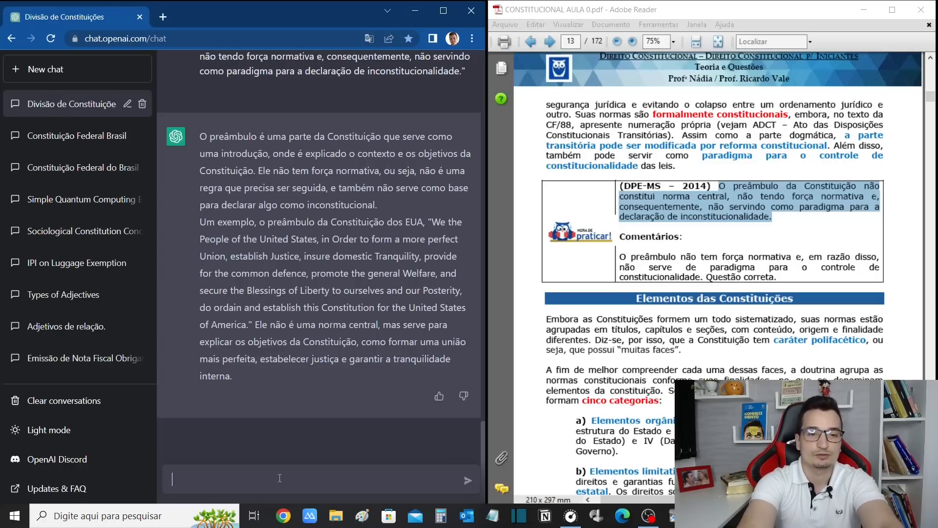
- Send the follow-up request "Agora me dê um exemplo com a constituição federal do Brasil"
type("me dê um exemplo com a constituiç")
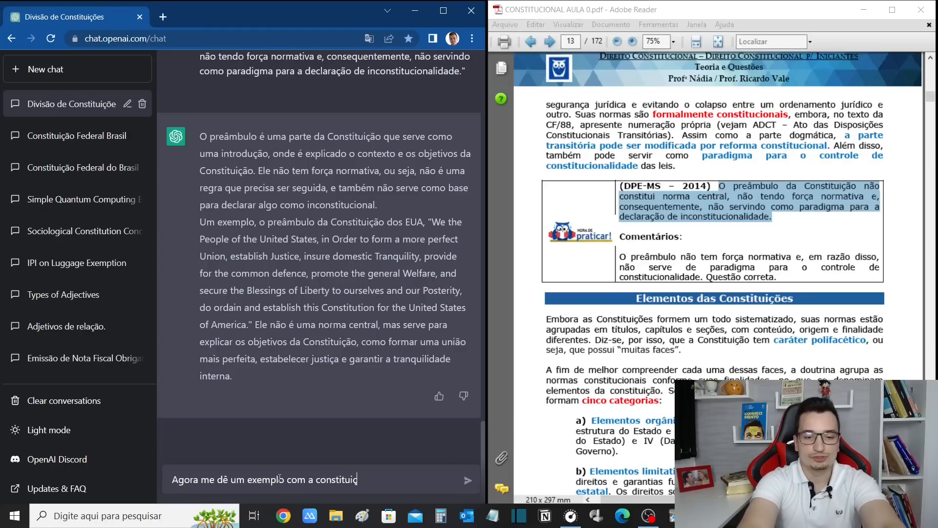
type("ão federal do brasil")
key("Return")
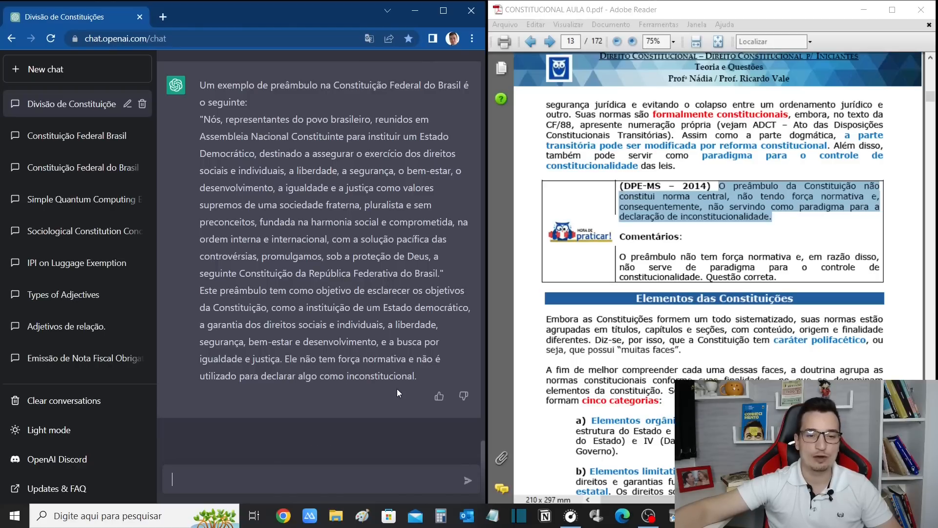
- Send the request "Conceitue preâmbulo de uma forma que até uma criança entenda"
scroll(424, 425, "up", 15)
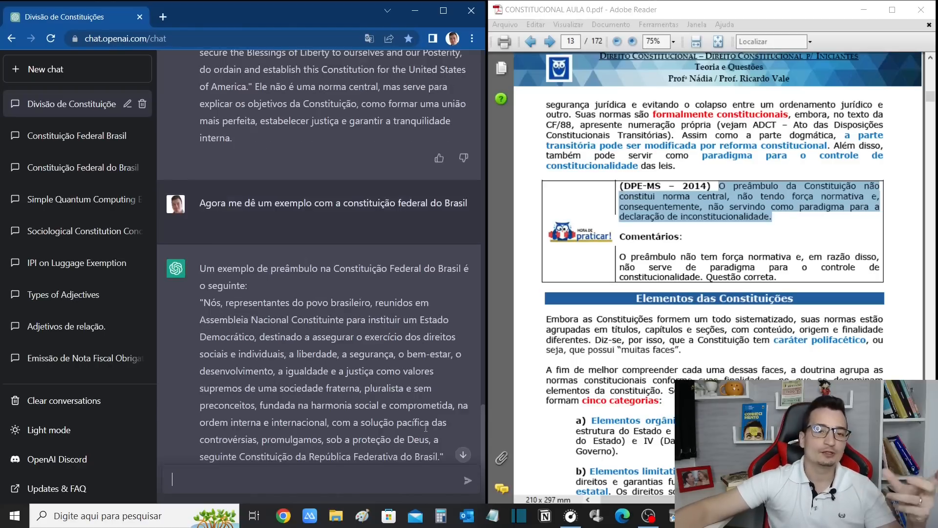
scroll(424, 428, "up", 15)
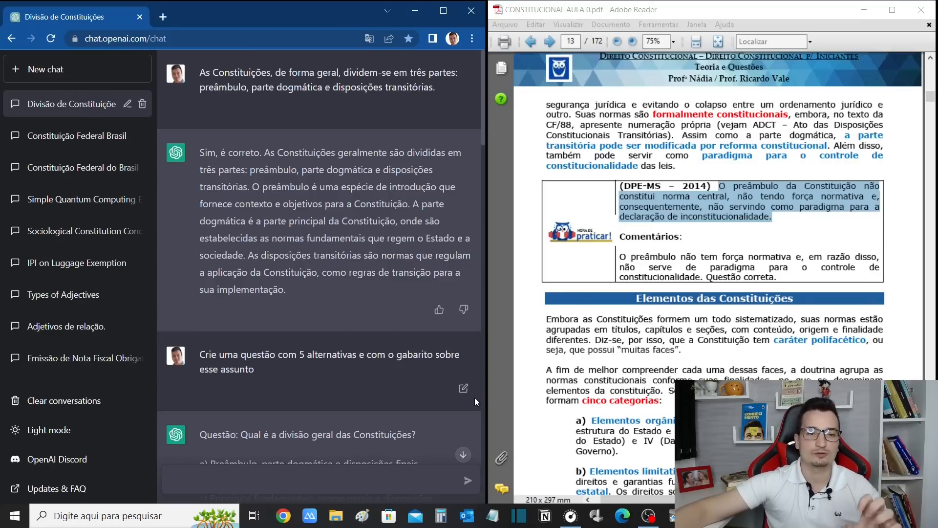
left_click(397, 492)
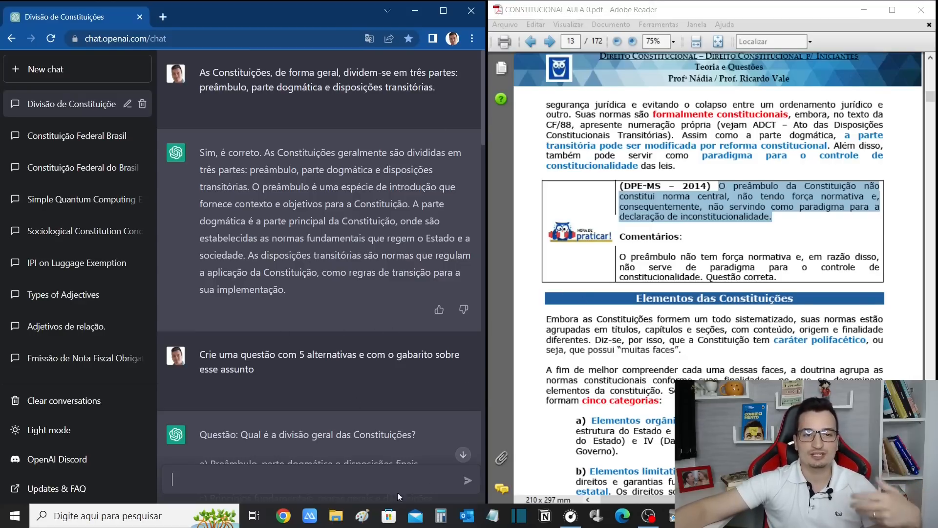
scroll(357, 308, "down", 15)
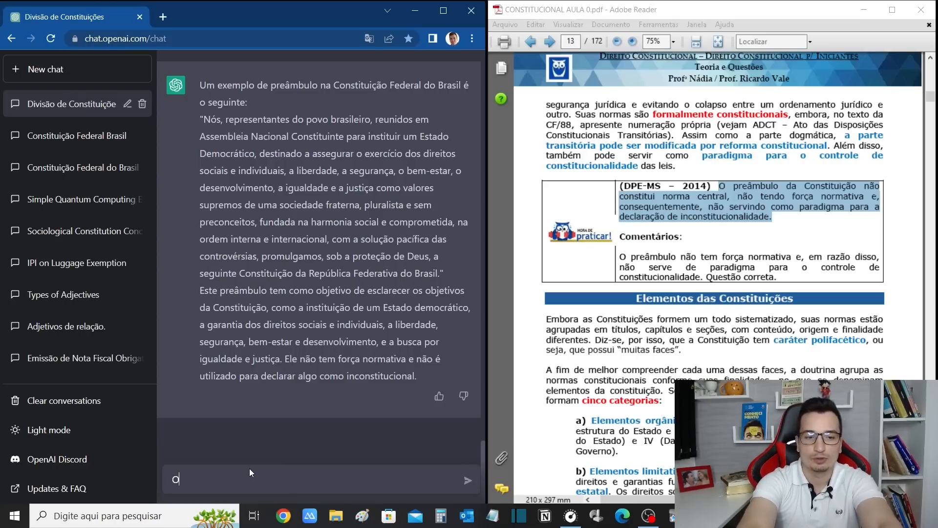
type("C")
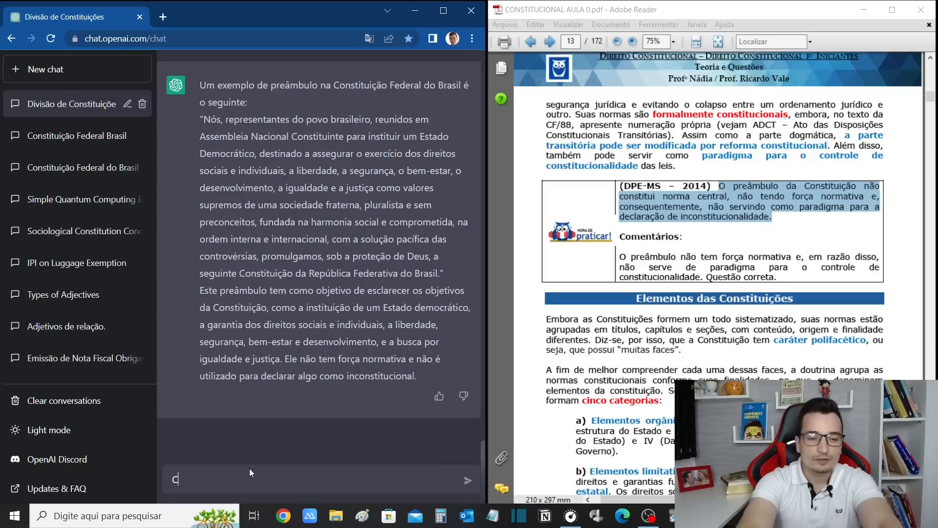
type("onceitue preâmbulo")
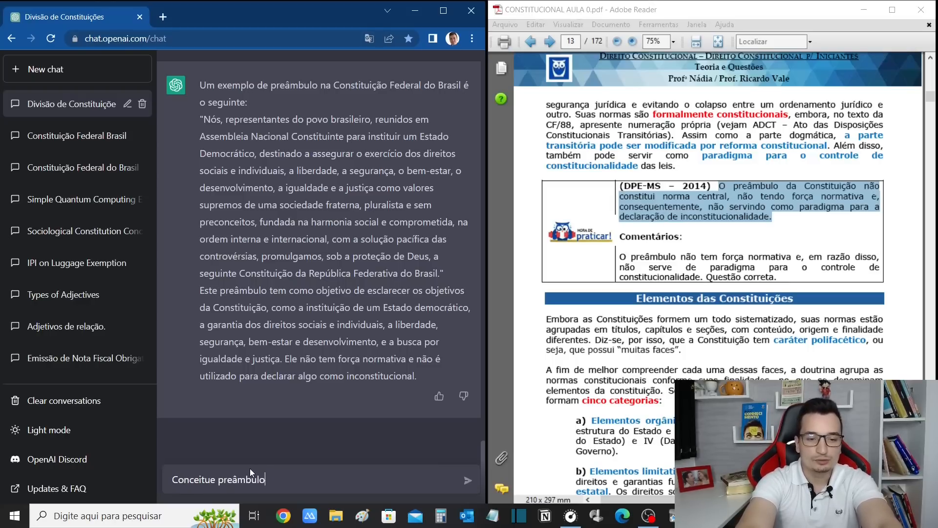
type(" de uma forma que")
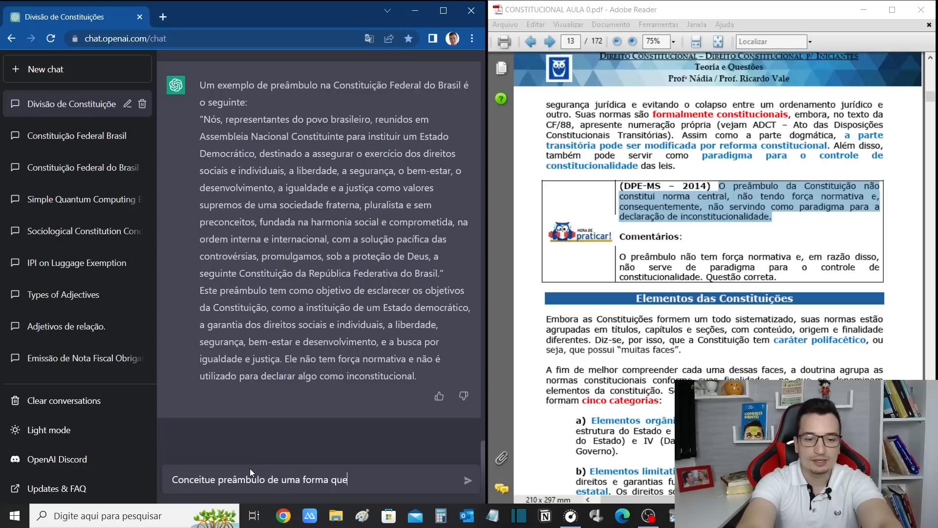
type(" até uma criança")
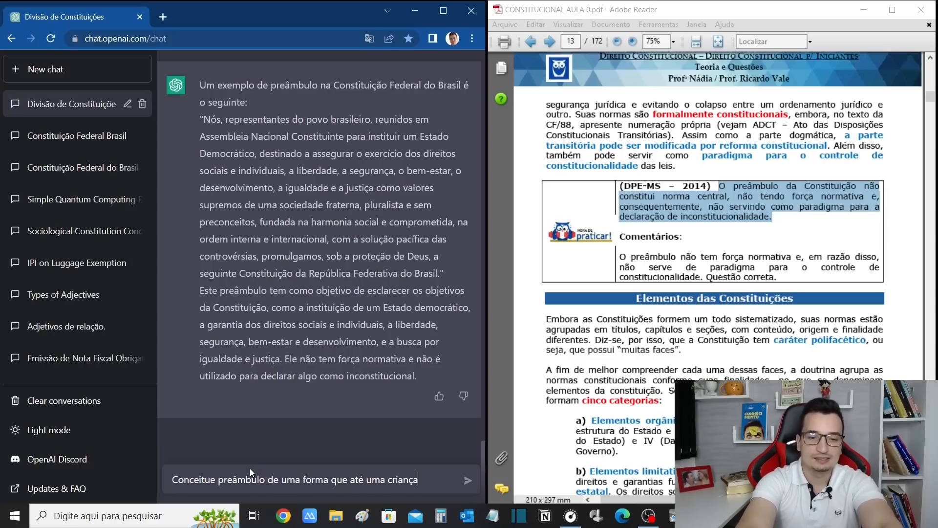
type(" entenda")
key("Return")
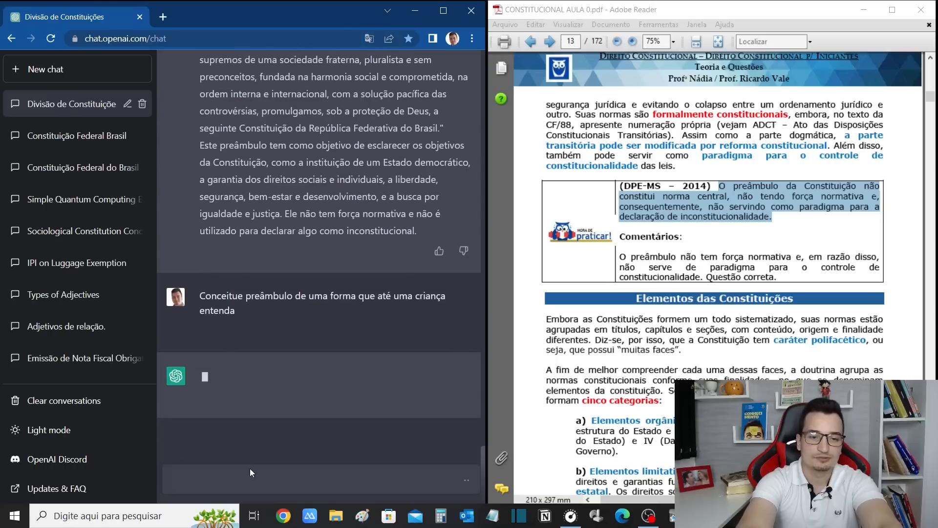